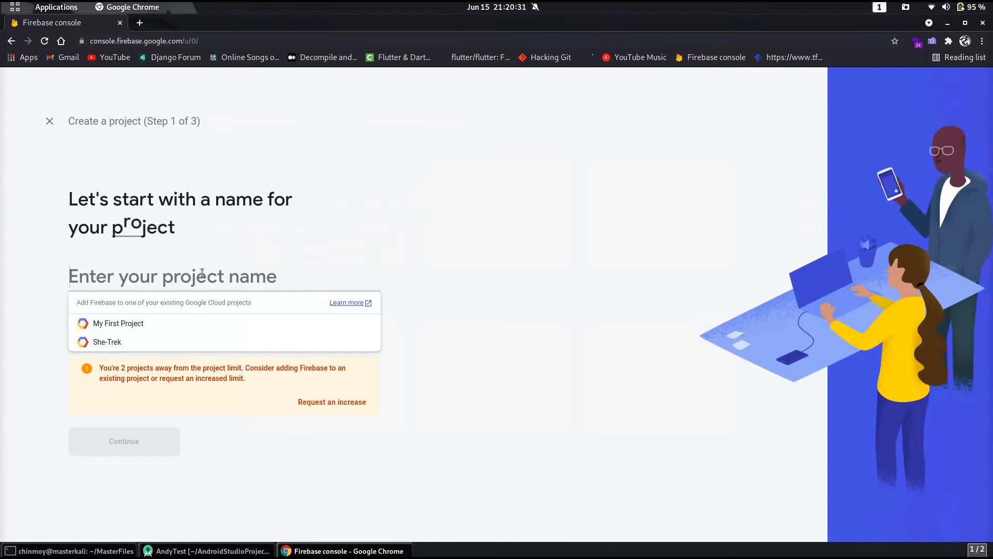
Step: Create a Firebase project named andyTest with Google Analytics enabled under the Default Account for Firebase, and open its overview
{"action": "type", "text": "andyTest"}
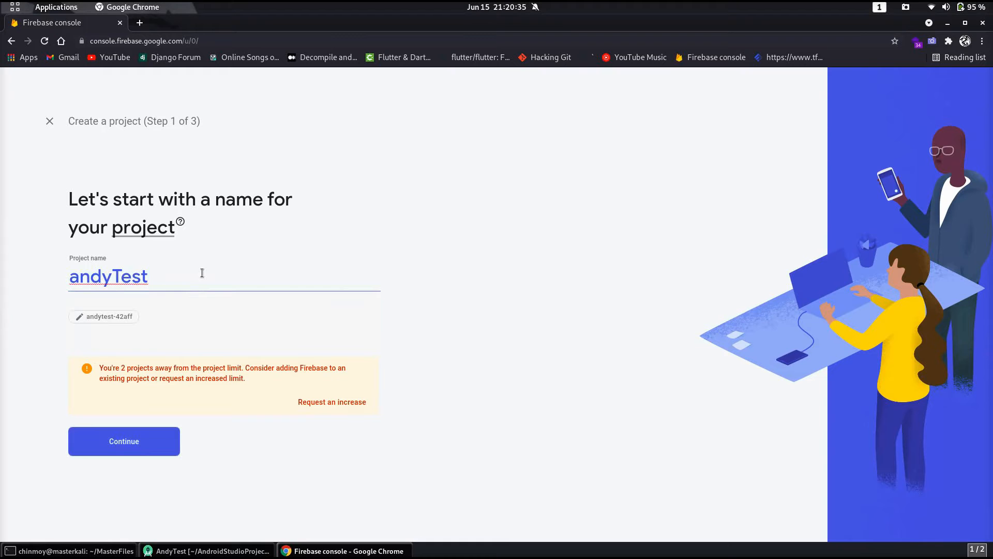
{"action": "left_click", "coordinate": [133, 441]}
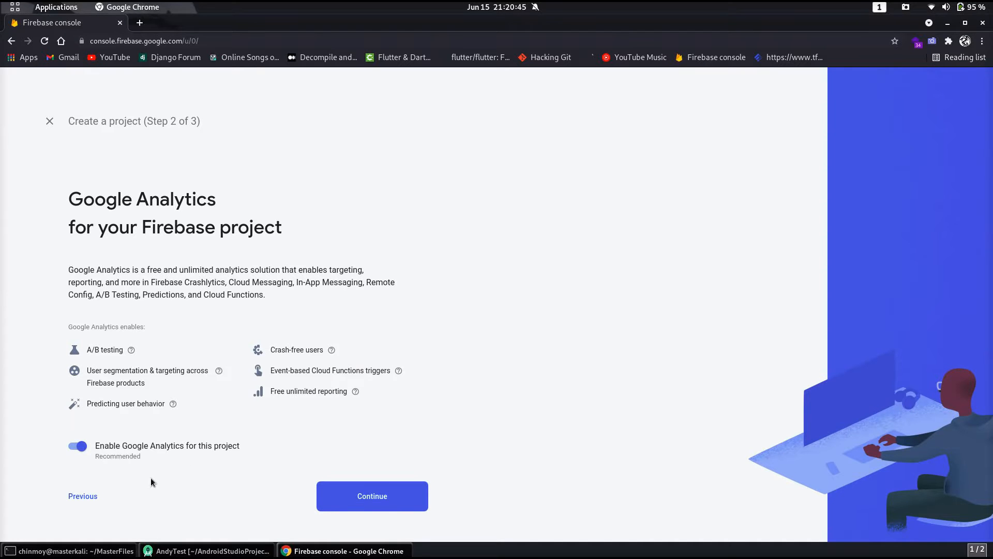
{"action": "left_click", "coordinate": [380, 502]}
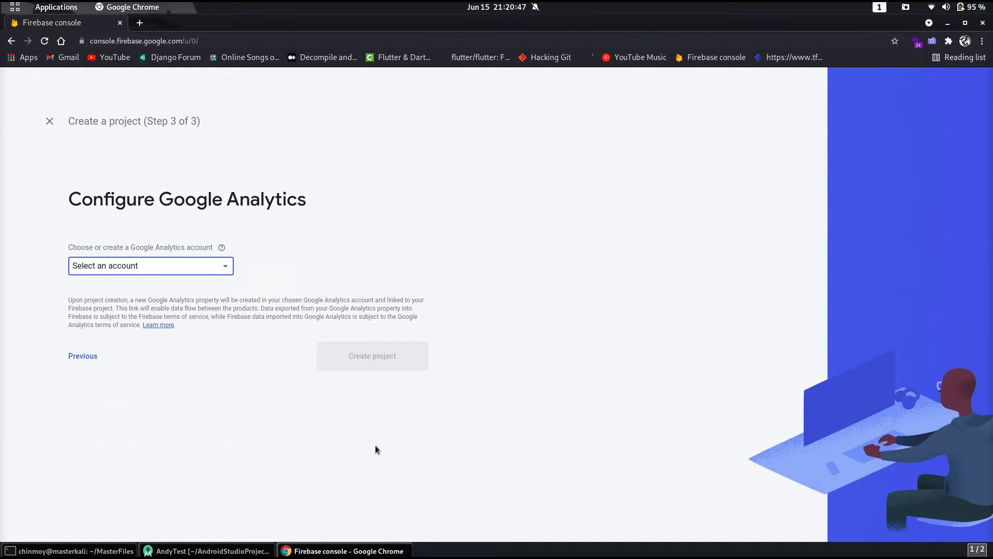
{"action": "left_click", "coordinate": [203, 263]}
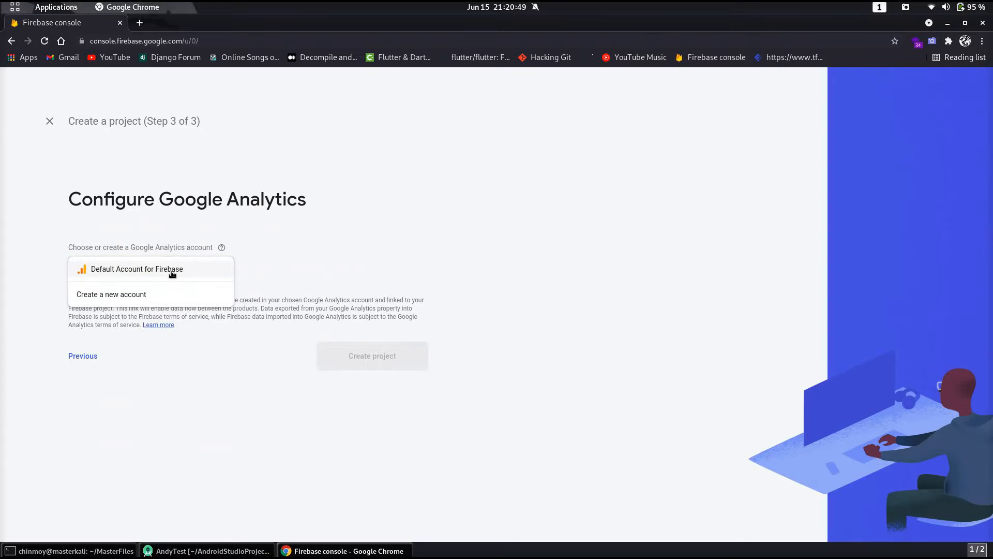
{"action": "left_click", "coordinate": [172, 269]}
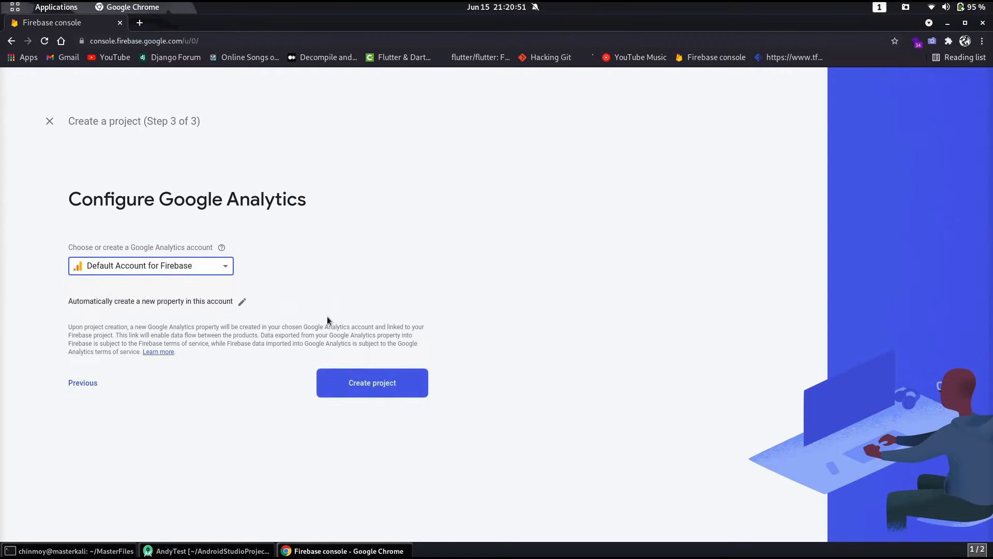
{"action": "left_click", "coordinate": [383, 383]}
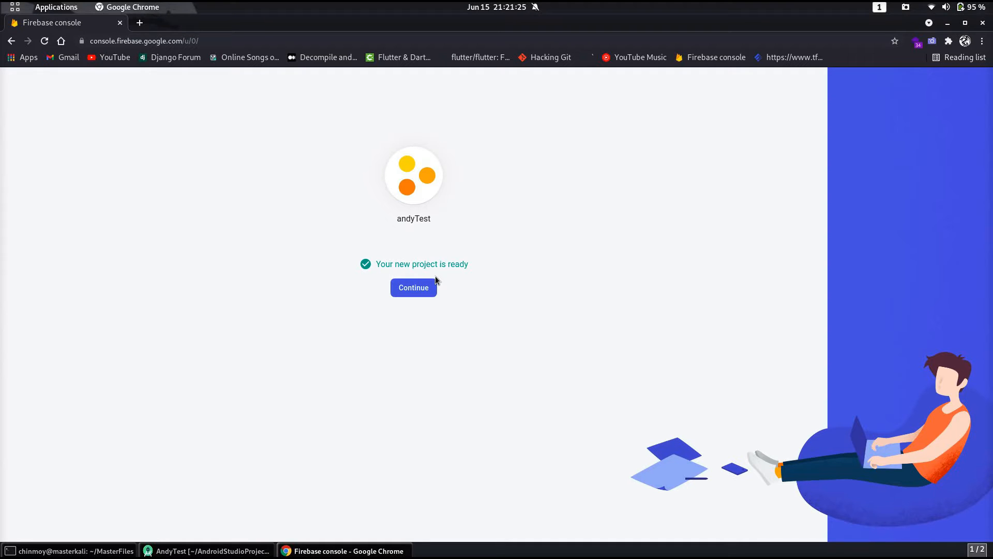
{"action": "left_click", "coordinate": [413, 292]}
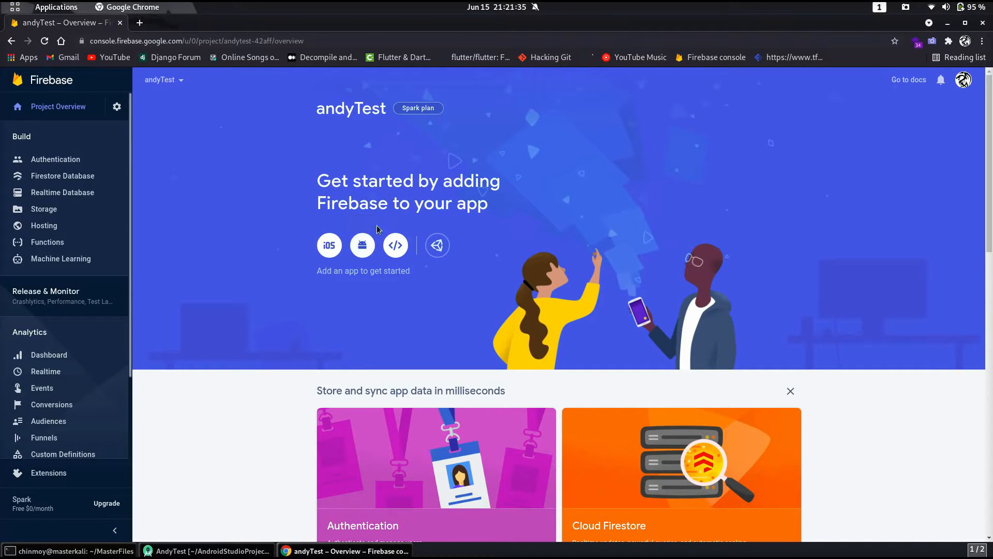
Step: Register an Android app in the project with package name com.example.andytest, copied from AndroidManifest.xml in Android Studio
{"action": "left_click", "coordinate": [362, 244]}
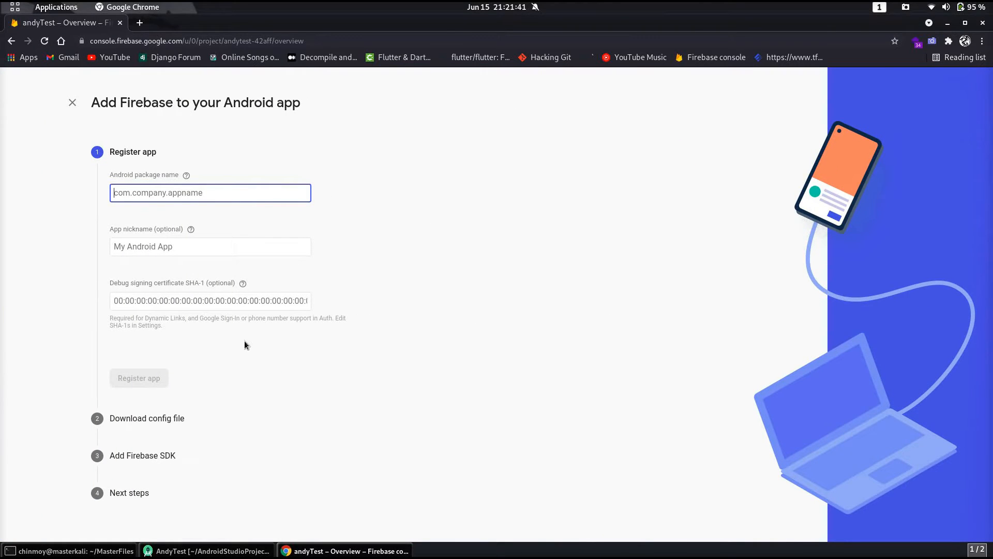
{"action": "left_click", "coordinate": [192, 551]}
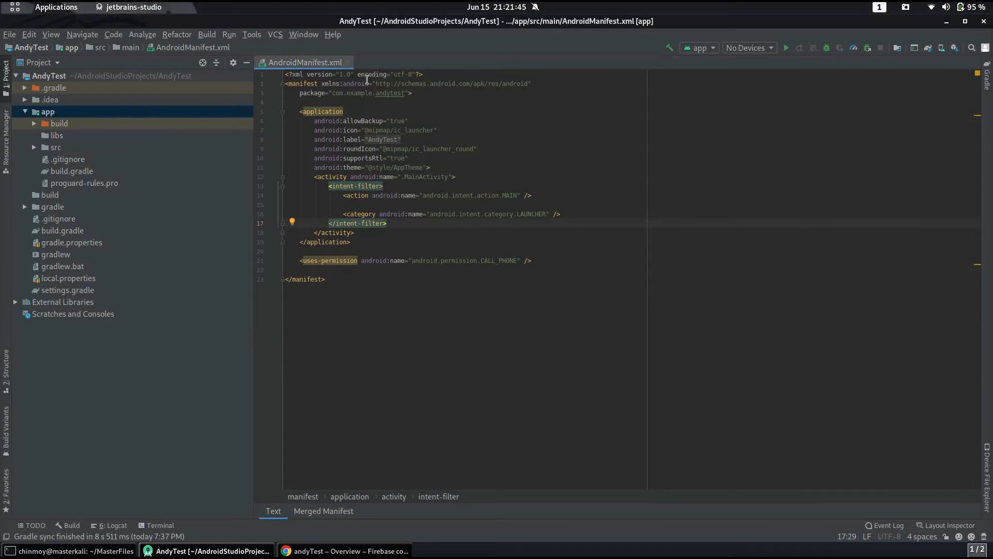
{"action": "left_click_drag", "start_coordinate": [406, 93], "coordinate": [334, 93]}
{"action": "key", "text": "ctrl+c"}
{"action": "left_click", "coordinate": [520, 157]}
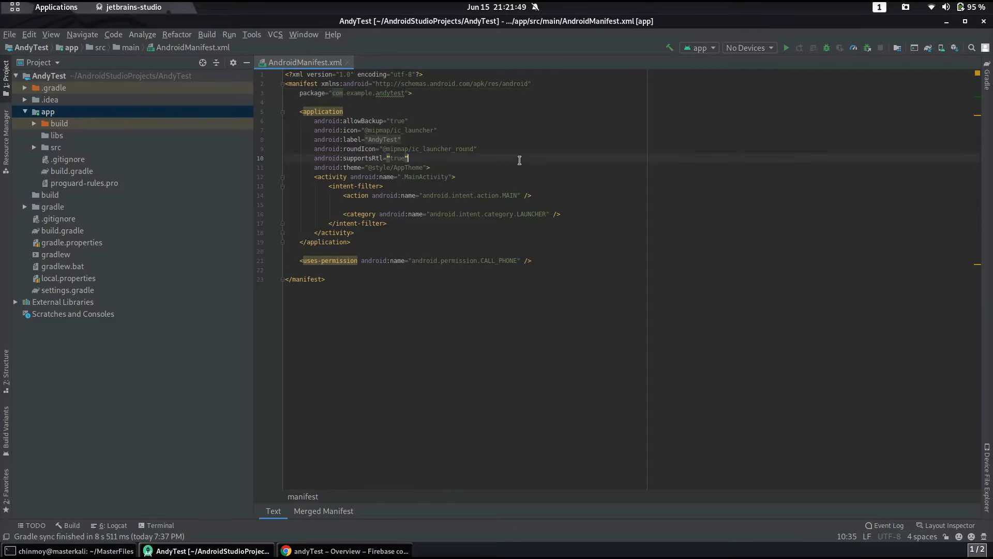
{"action": "key", "text": "alt+Tab"}
{"action": "key", "text": "ctrl+v"}
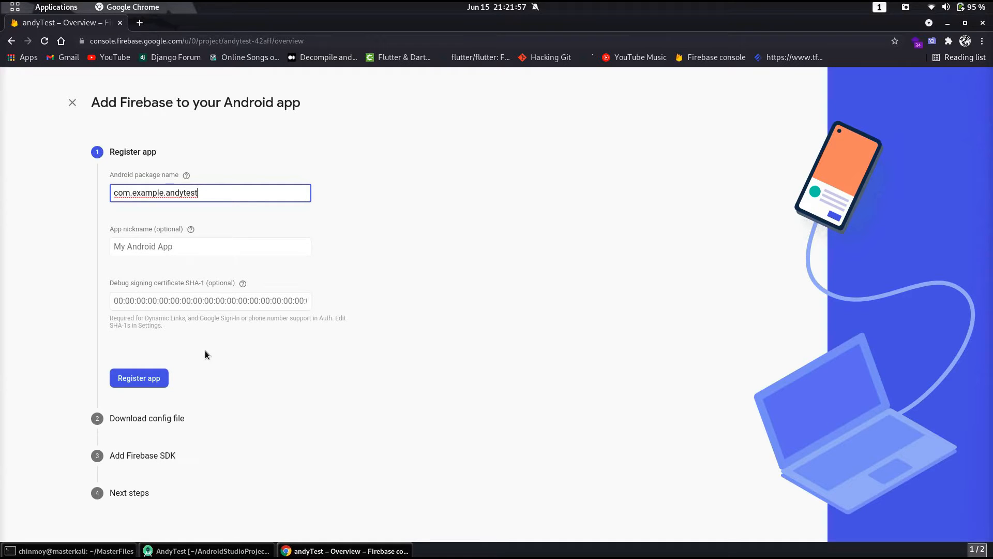
{"action": "left_click", "coordinate": [153, 380]}
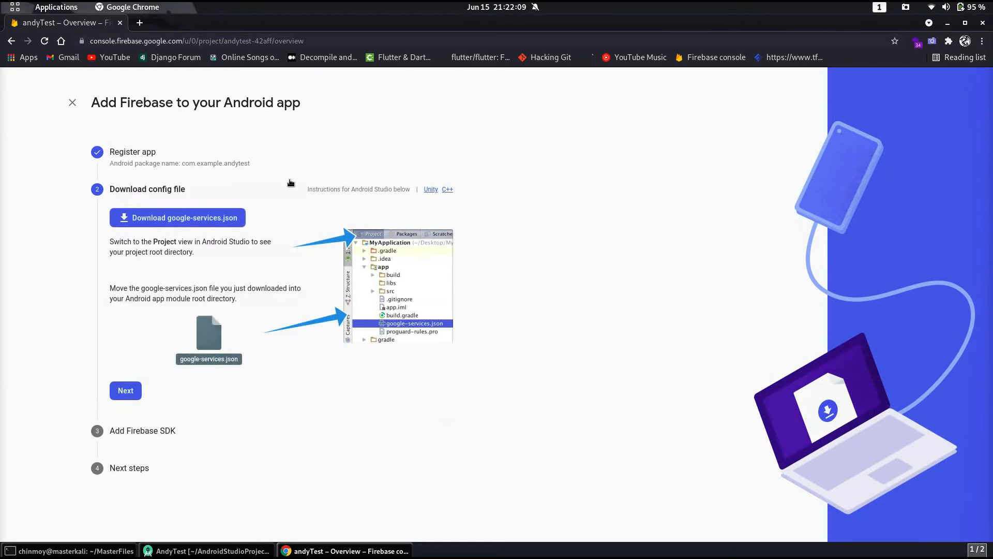
Step: Download the google-services.json config file and locate it in the Downloads folder for copying
{"action": "left_click", "coordinate": [222, 221]}
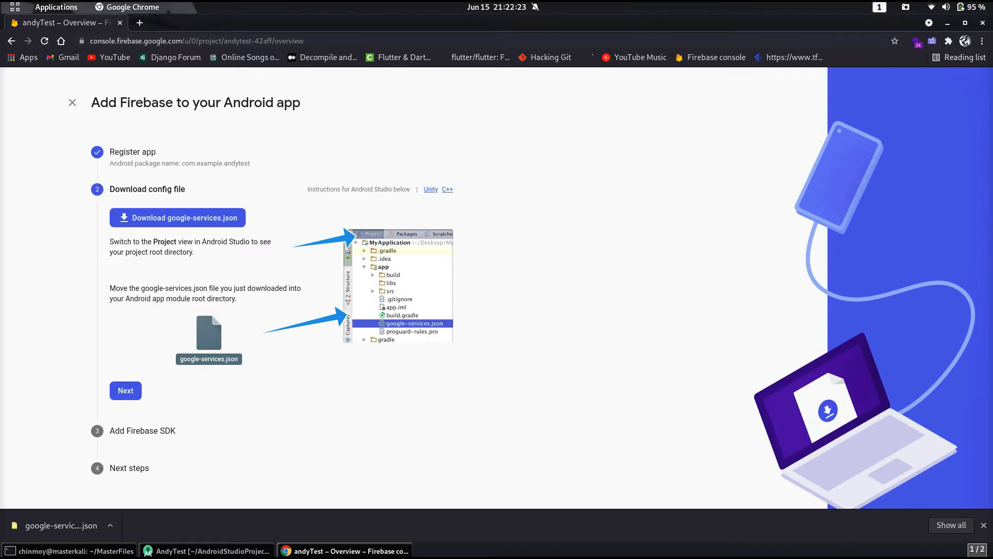
{"action": "left_click", "coordinate": [951, 524]}
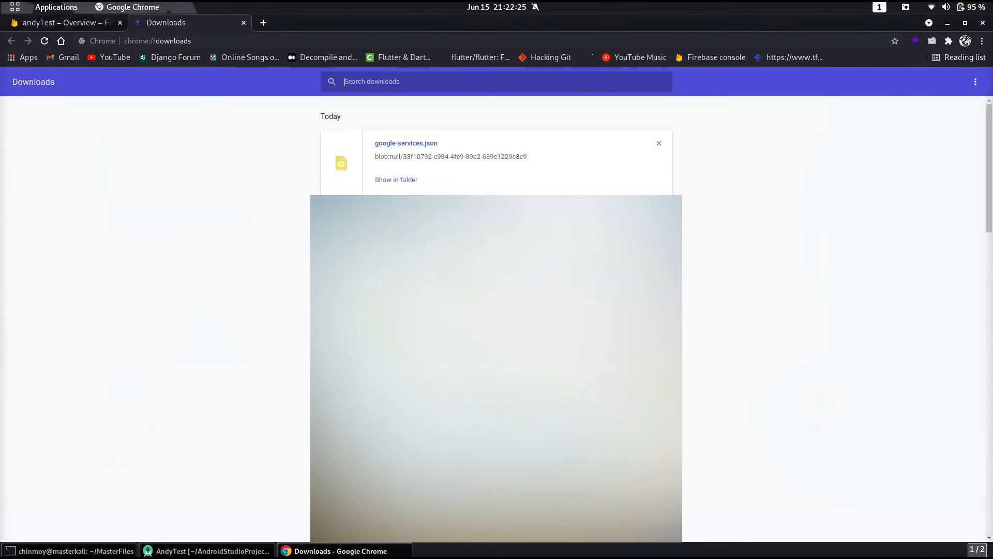
{"action": "left_click", "coordinate": [395, 181]}
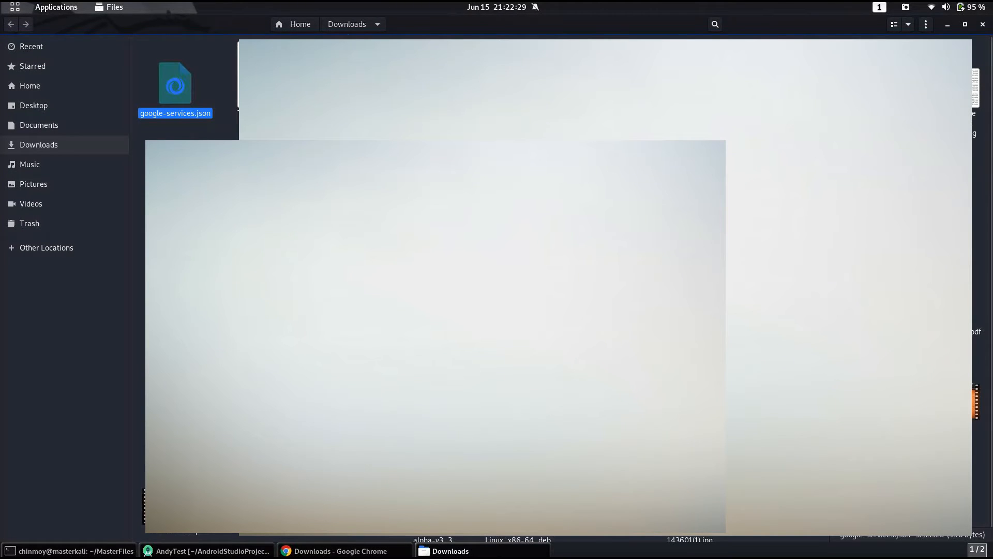
Step: In Android Studio's Project view, paste google-services.json into the app module directory, keeping its file name
{"action": "left_click", "coordinate": [207, 550]}
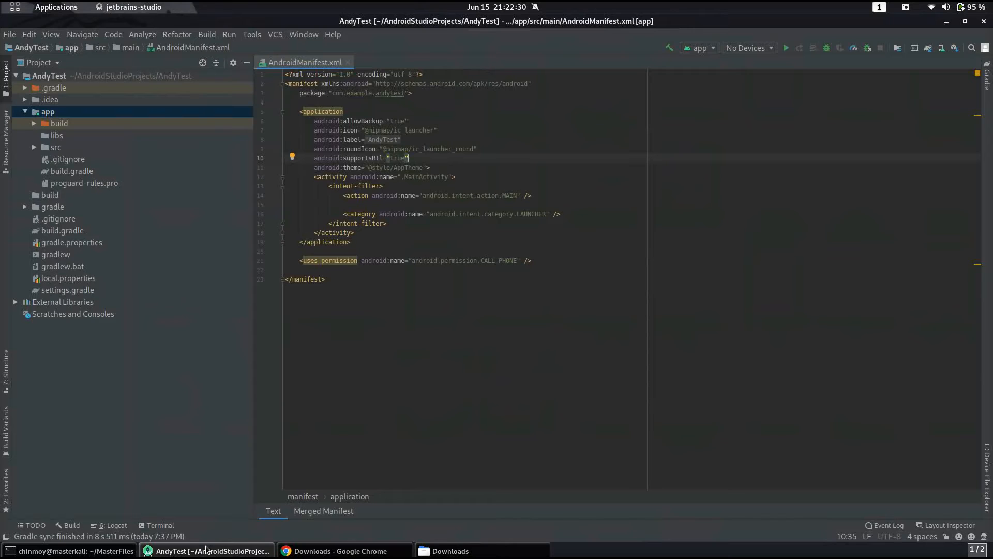
{"action": "left_click", "coordinate": [38, 66]}
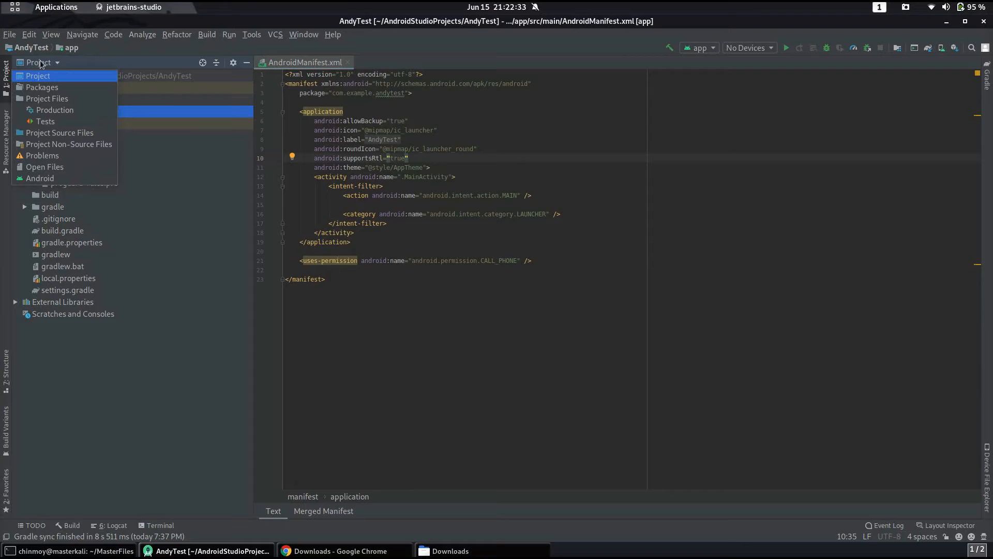
{"action": "left_click", "coordinate": [37, 76]}
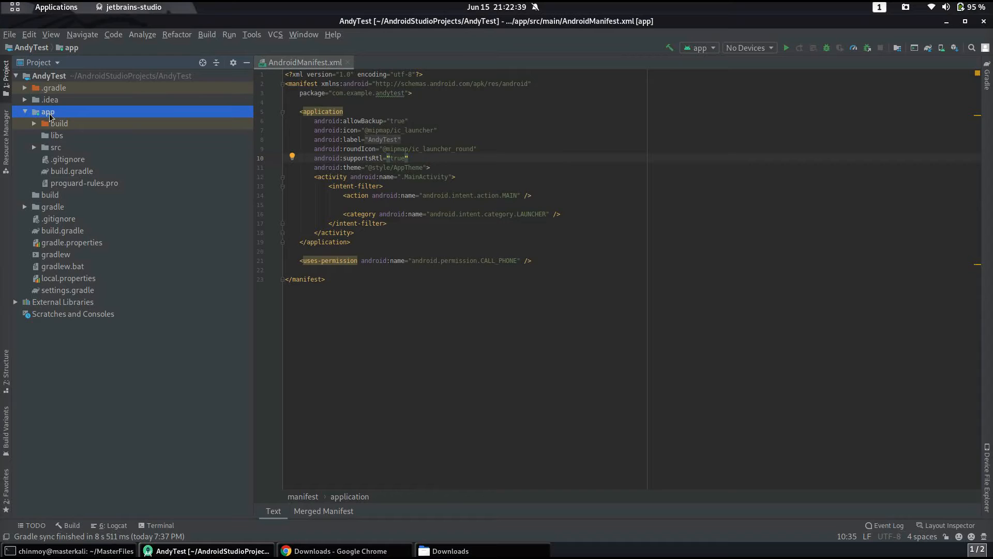
{"action": "right_click", "coordinate": [49, 113]}
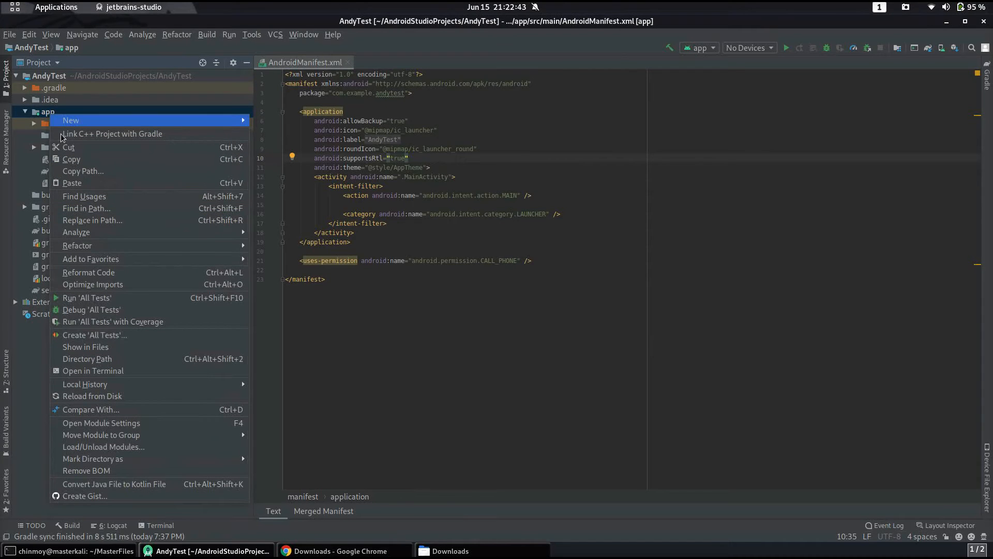
{"action": "left_click", "coordinate": [67, 183]}
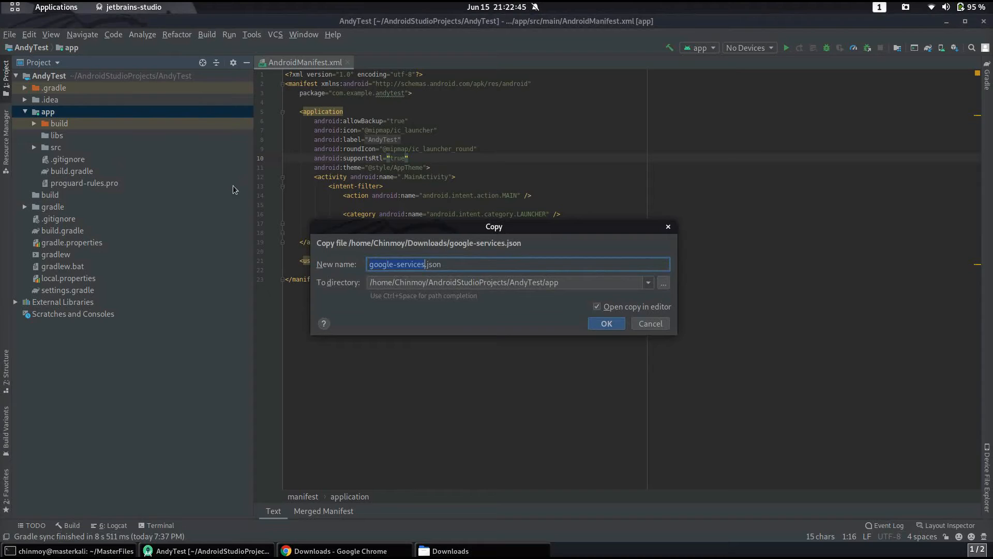
{"action": "left_click", "coordinate": [618, 324]}
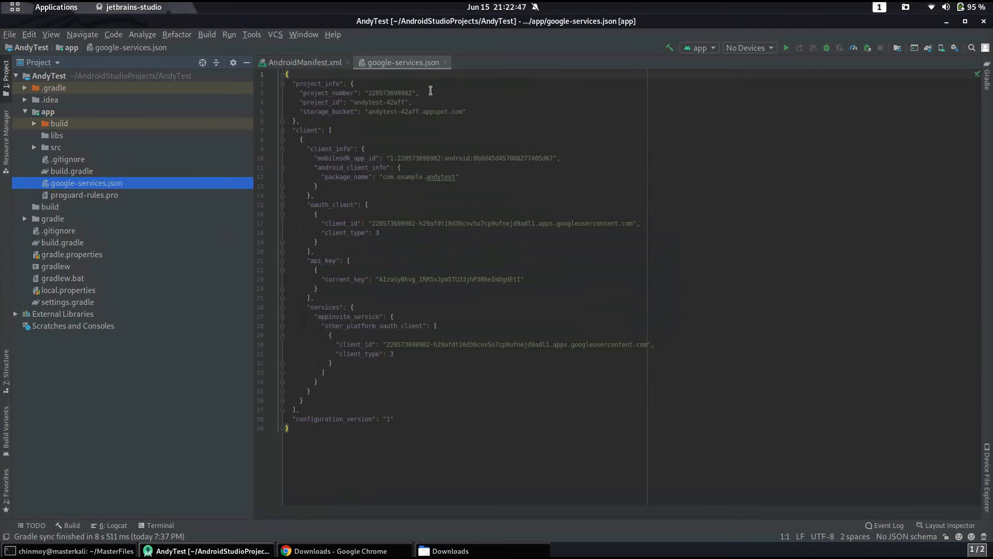
Step: Return to the Firebase console in Chrome, close the downloads page and advance the Android setup to the Add Firebase SDK instructions
{"action": "left_click", "coordinate": [349, 549]}
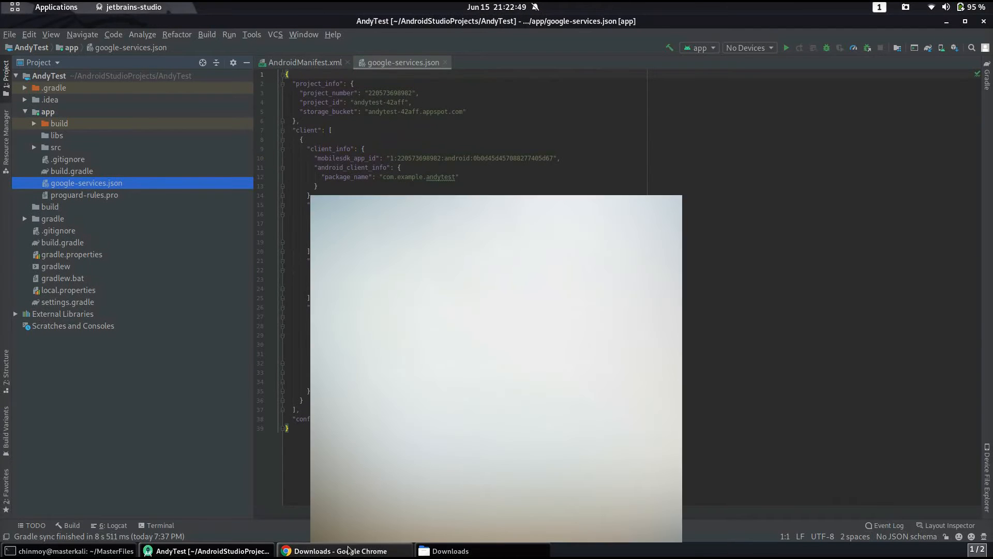
{"action": "left_click", "coordinate": [47, 24]}
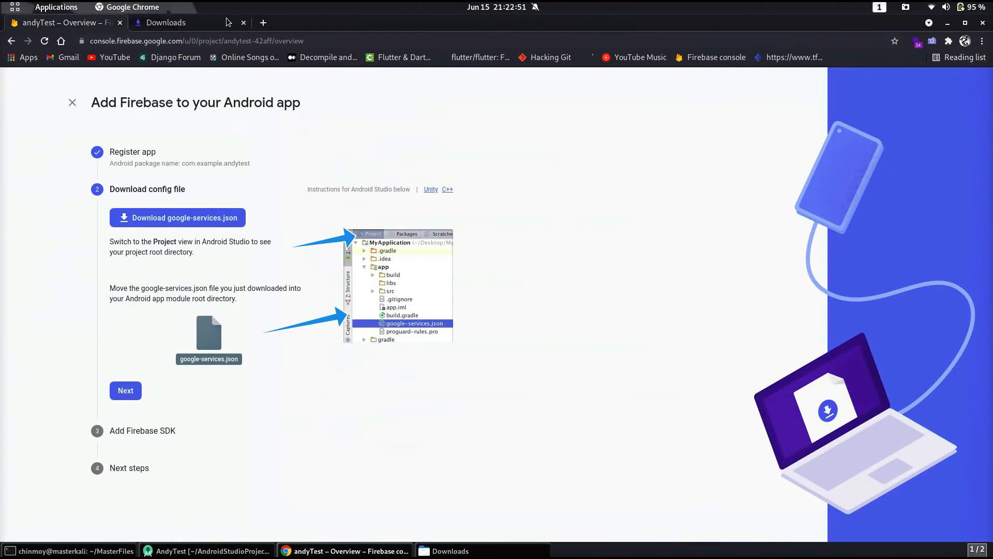
{"action": "left_click", "coordinate": [244, 23]}
{"action": "left_click", "coordinate": [129, 389]}
{"action": "scroll", "coordinate": [204, 243], "scroll_direction": "down", "scroll_amount": 4}
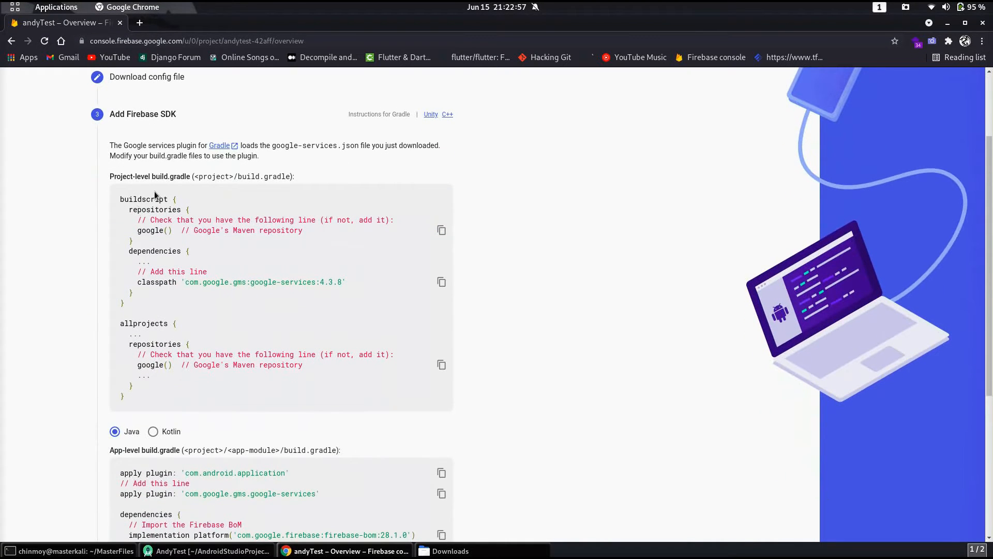
{"action": "scroll", "coordinate": [219, 248], "scroll_direction": "down", "scroll_amount": 1}
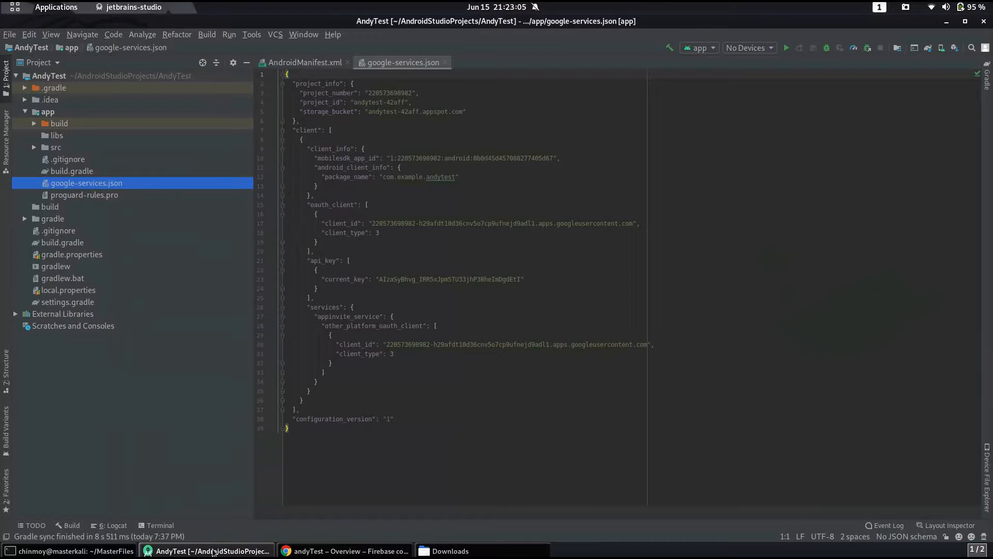
Step: In Android Studio, switch the project tree to the Android view and open the project-level build.gradle at the buildscript google() repository line
{"action": "left_click", "coordinate": [210, 550]}
{"action": "left_click", "coordinate": [44, 63]}
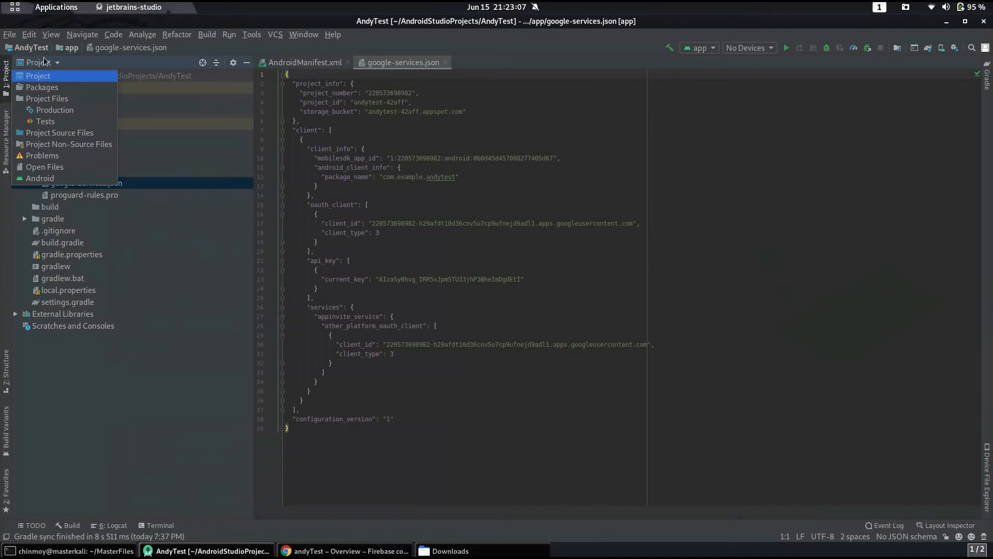
{"action": "left_click", "coordinate": [117, 179]}
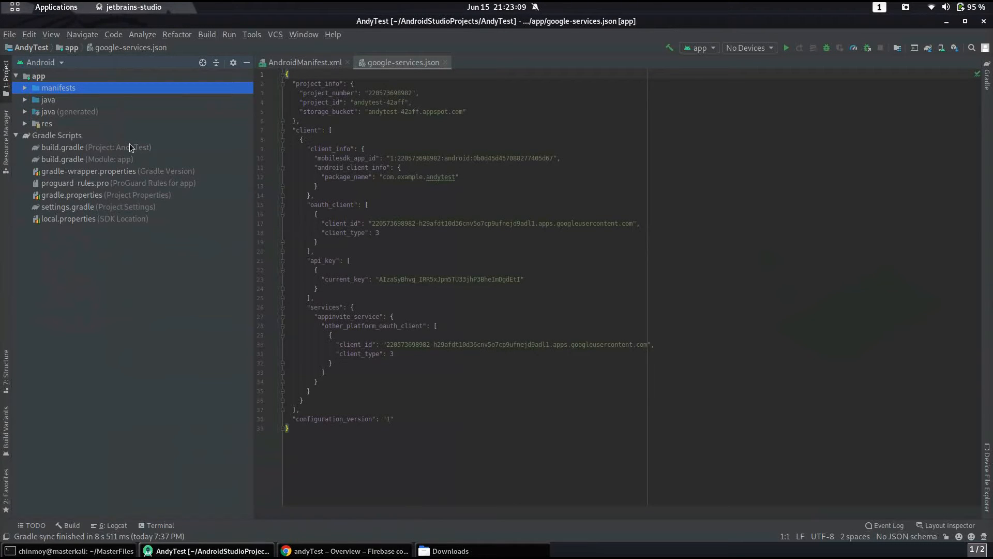
{"action": "double_click", "coordinate": [123, 147]}
{"action": "left_click", "coordinate": [363, 116]}
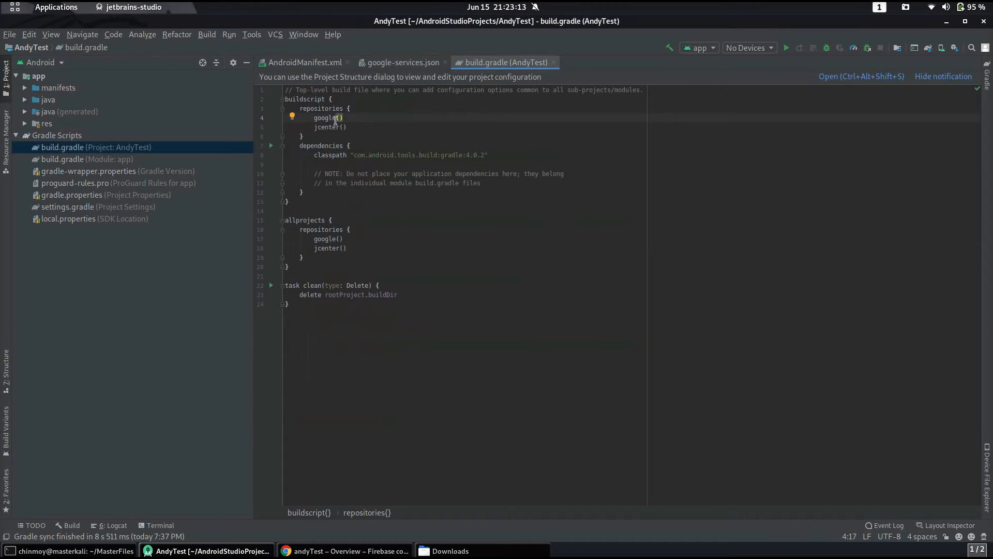
Step: Copy the classpath 'com.google.gms:google-services:4.3.8' line from the Firebase instructions into the buildscript dependencies of the project-level build.gradle
{"action": "key", "text": "alt+Tab"}
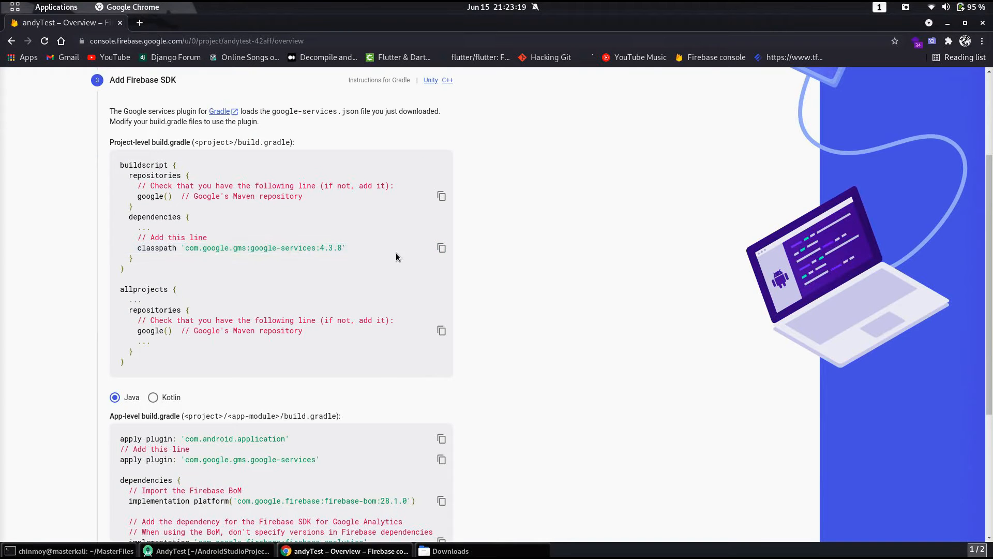
{"action": "left_click", "coordinate": [435, 249]}
{"action": "key", "text": "alt+Tab"}
{"action": "left_click", "coordinate": [497, 155]}
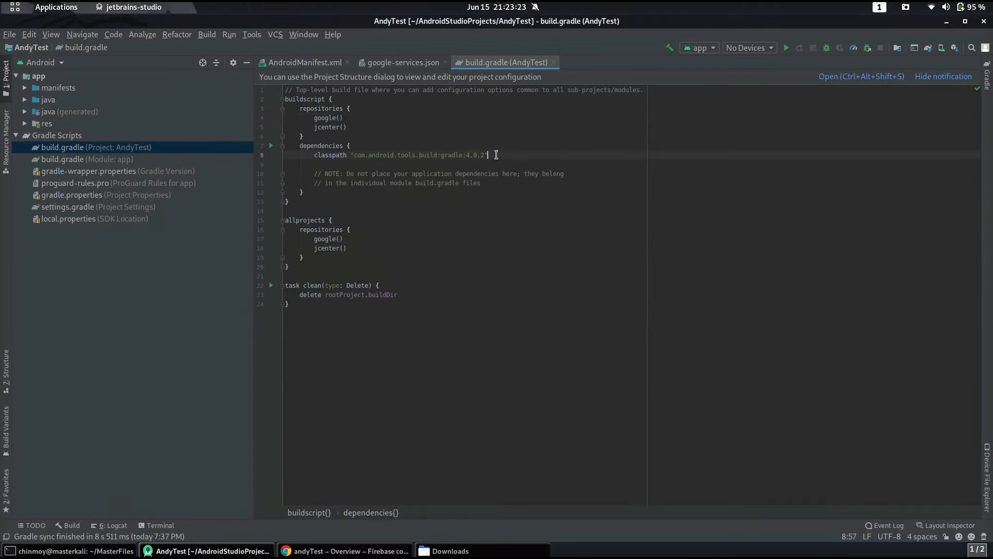
{"action": "key", "text": "Return"}
{"action": "key", "text": "ctrl+v"}
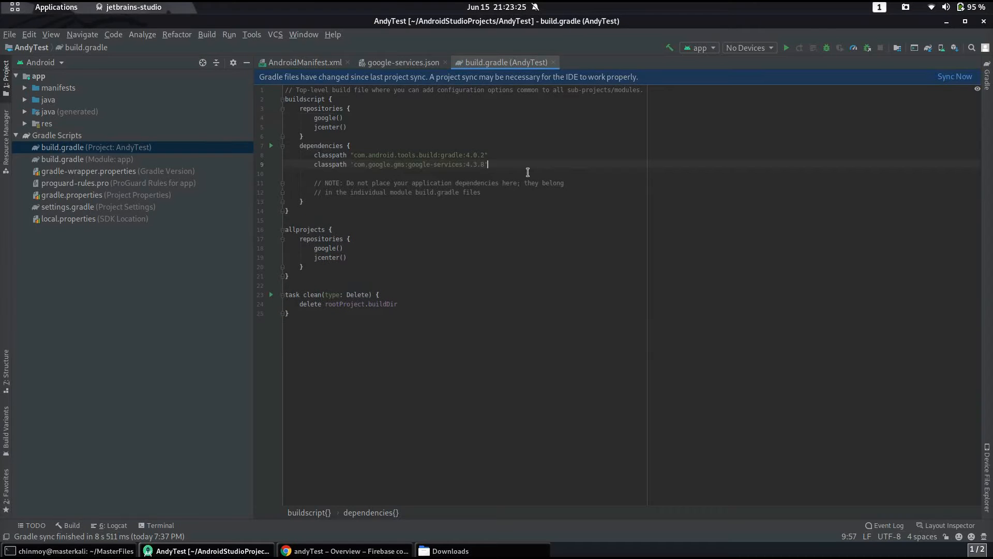
Step: Check the allprojects repositories block in the project-level build.gradle against the google() line required by the Firebase instructions
{"action": "key", "text": "alt+Tab"}
{"action": "scroll", "coordinate": [361, 287], "scroll_direction": "down", "scroll_amount": 1}
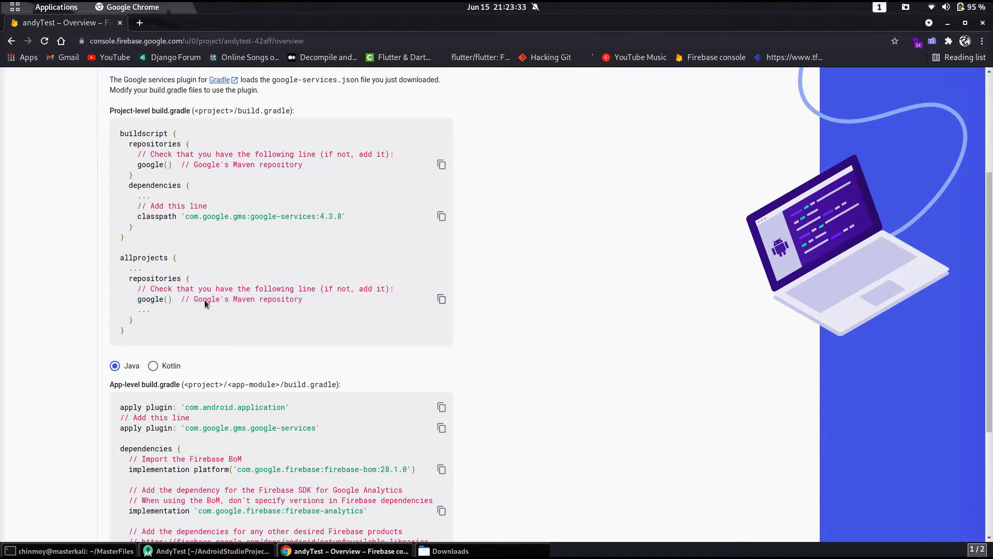
{"action": "key", "text": "alt+Tab"}
{"action": "left_click", "coordinate": [355, 249]}
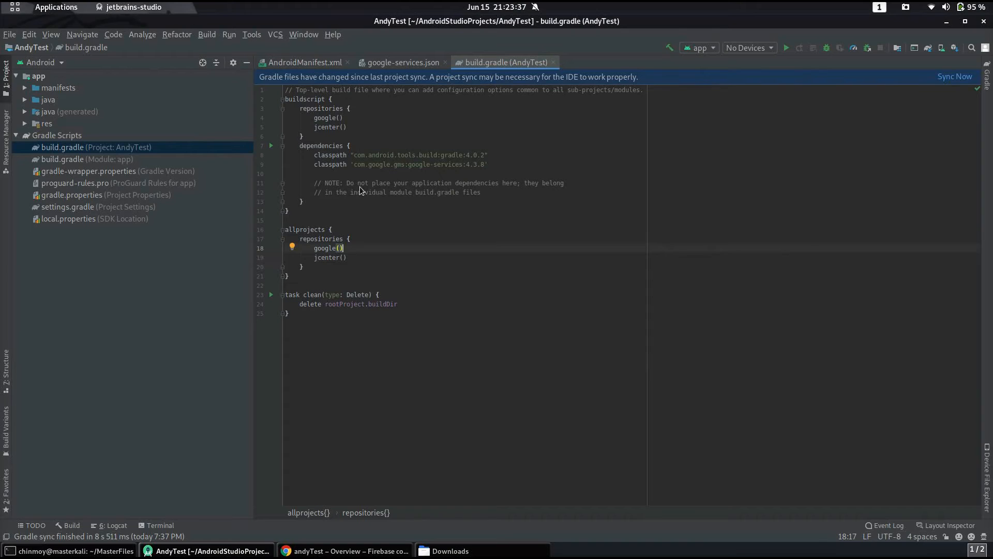
Step: Review the app-level build.gradle instructions in the Firebase console, viewing the Kotlin variant and returning to Java
{"action": "key", "text": "alt+Tab"}
{"action": "scroll", "coordinate": [258, 368], "scroll_direction": "down", "scroll_amount": 5}
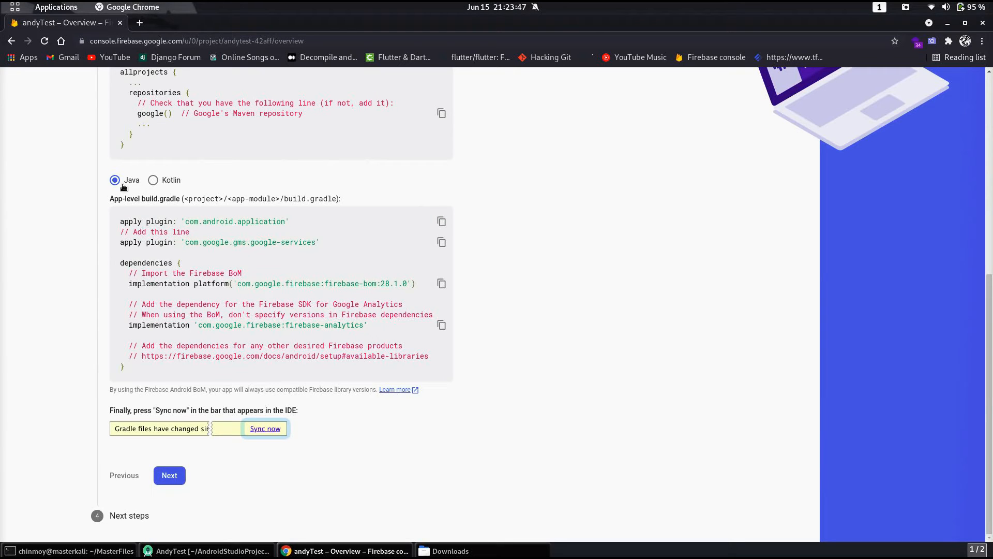
{"action": "left_click", "coordinate": [153, 180]}
{"action": "left_click", "coordinate": [114, 182]}
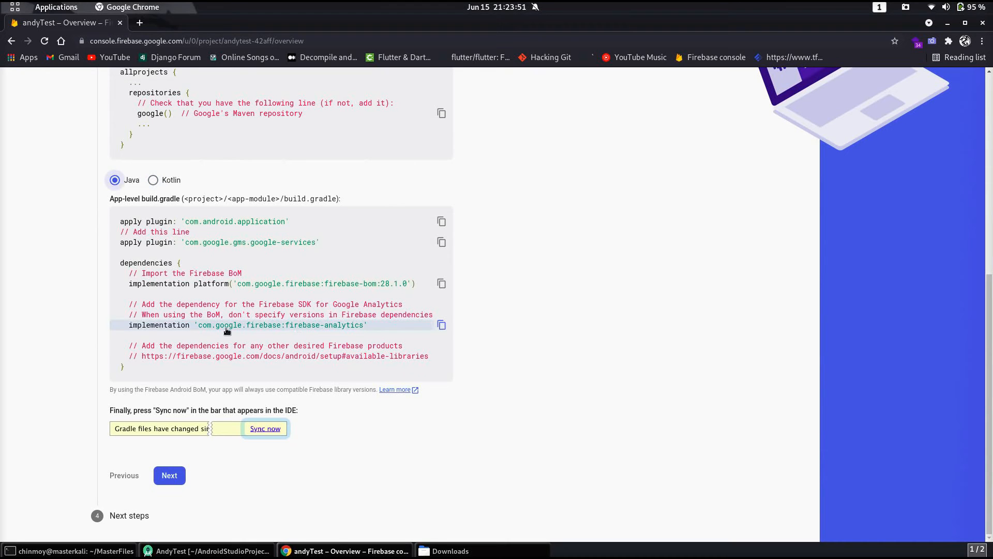
Step: Copy the Java variant's apply plugin: 'com.google.gms.google-services' line from the Firebase instructions to below the first line of Android Studio's app-level build.gradle
{"action": "left_click", "coordinate": [152, 177]}
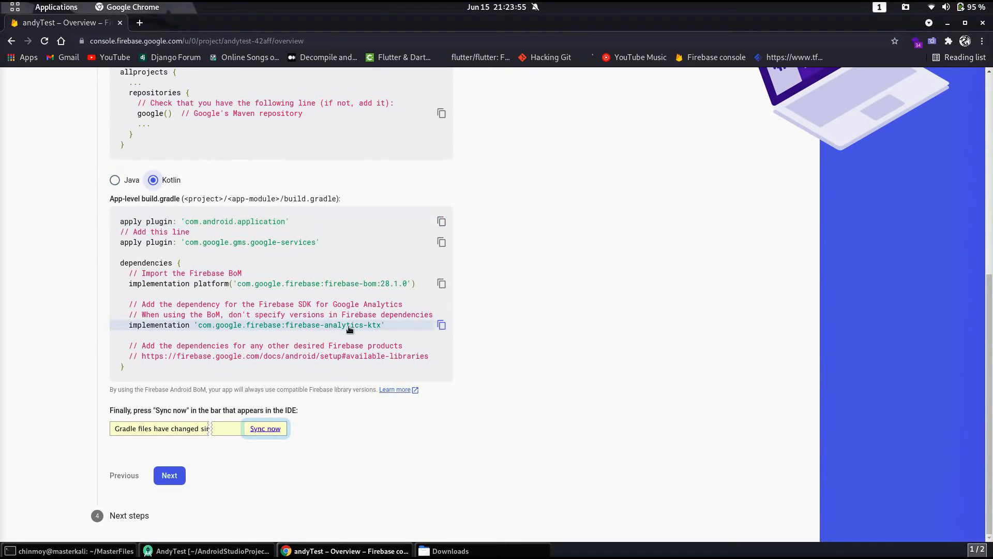
{"action": "left_click", "coordinate": [115, 180]}
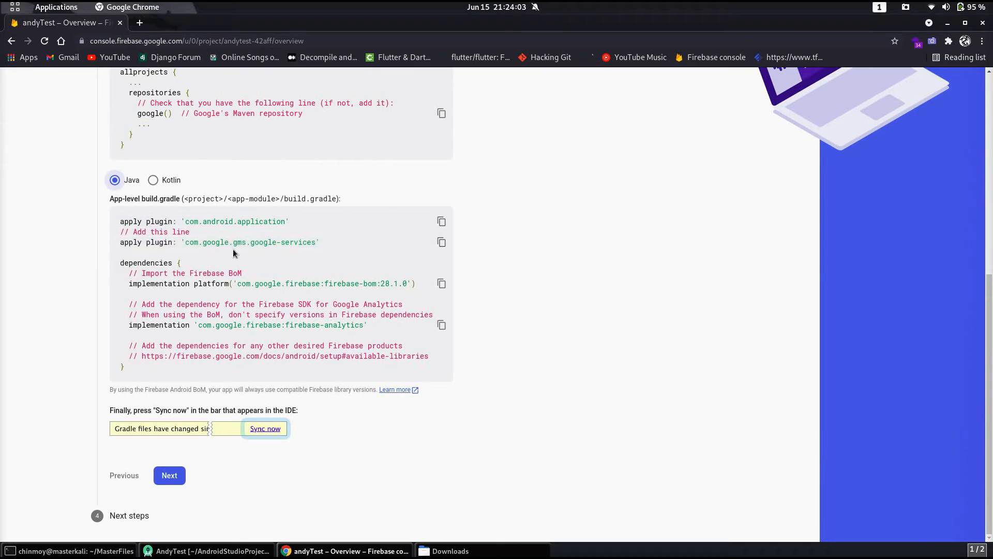
{"action": "left_click", "coordinate": [444, 244]}
{"action": "key", "text": "alt+Tab"}
{"action": "key", "text": "alt+Tab"}
{"action": "key", "text": "alt+Tab"}
{"action": "key", "text": "alt+Tab"}
{"action": "key", "text": "alt+Tab"}
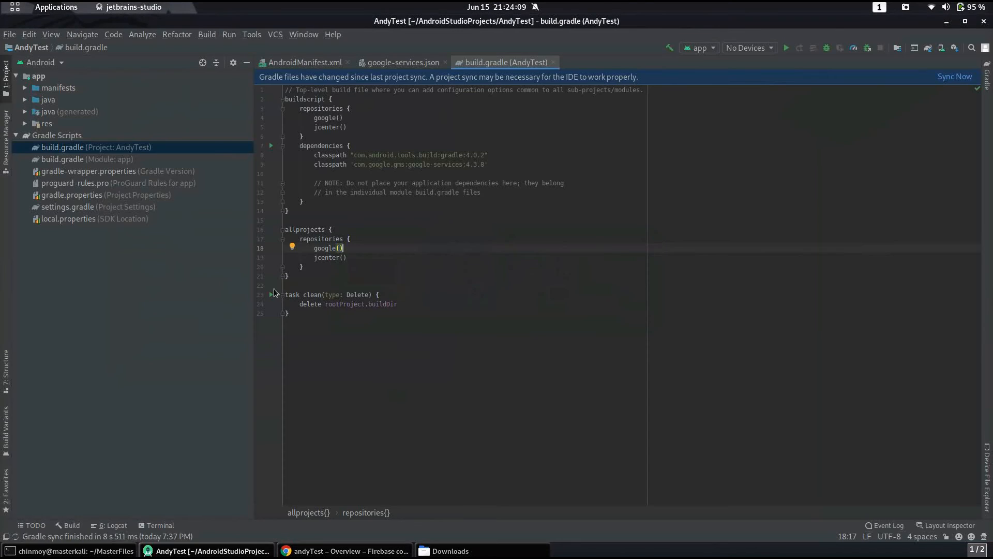
{"action": "double_click", "coordinate": [117, 164]}
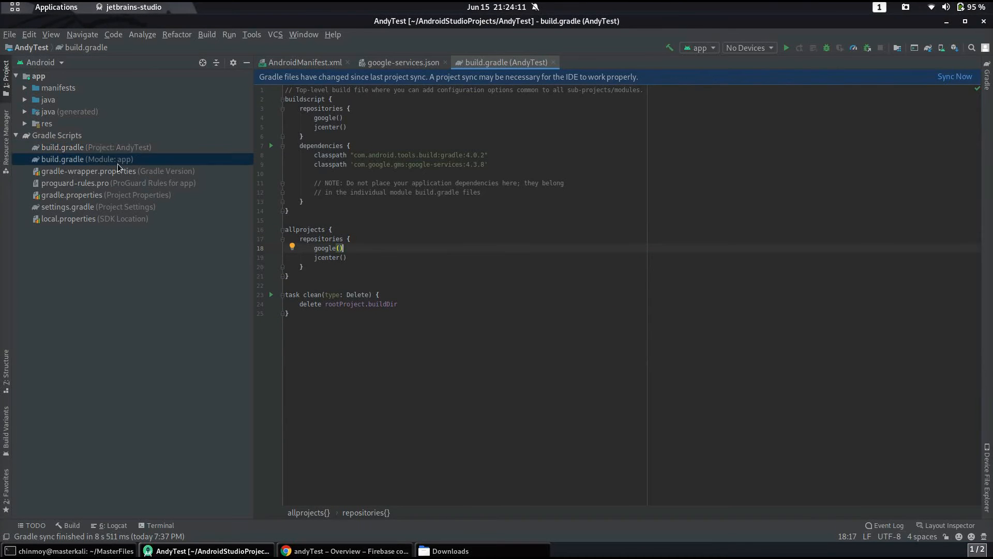
{"action": "left_click", "coordinate": [446, 91]}
{"action": "key", "text": "Return"}
{"action": "key", "text": "ctrl+v"}
Step: Copy the implementation platform('com.google.firebase:firebase-bom:28.1.0') line from the Firebase instructions to below the recyclerview dependency in the app-level build.gradle
{"action": "key", "text": "alt+Tab"}
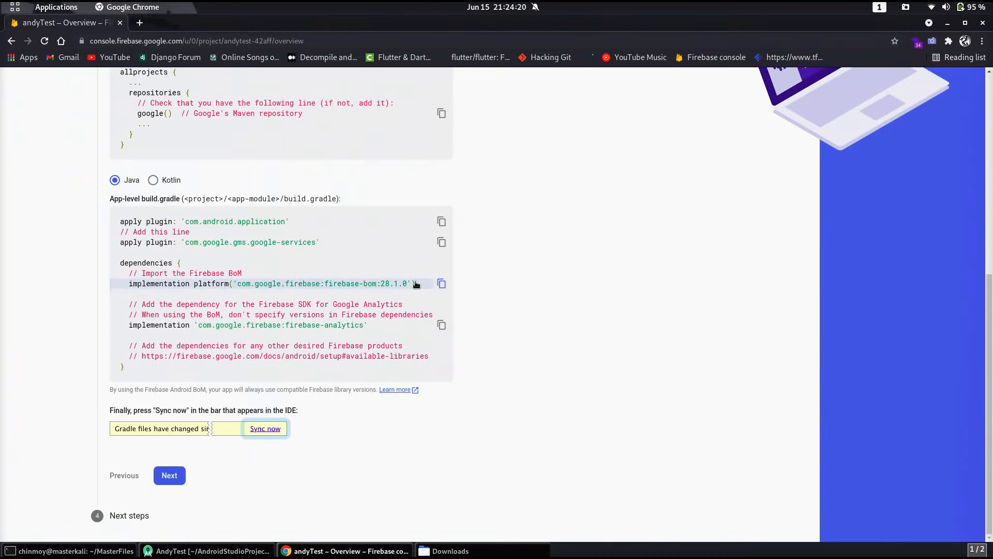
{"action": "left_click", "coordinate": [442, 284]}
{"action": "key", "text": "alt+Tab"}
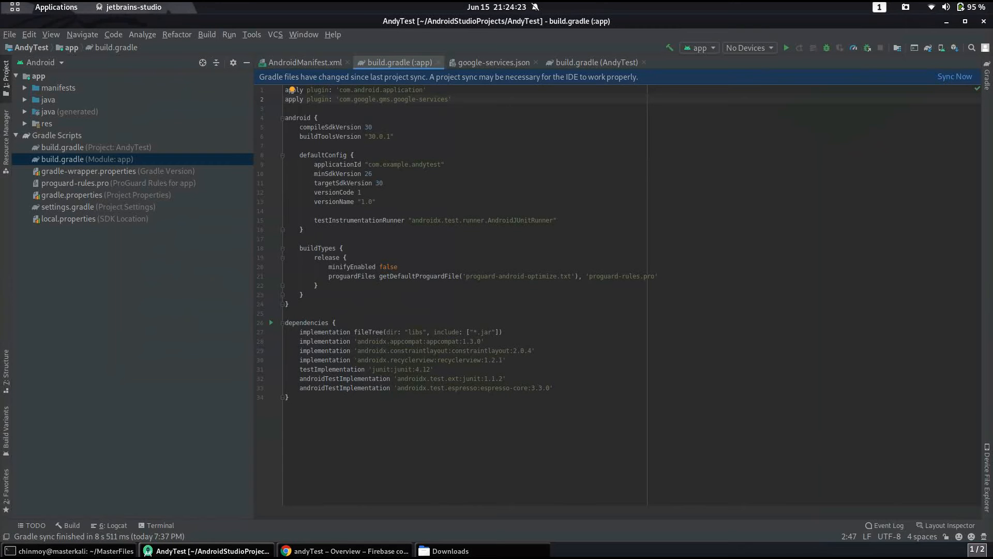
{"action": "left_click", "coordinate": [557, 361]}
{"action": "key", "text": "Return"}
{"action": "key", "text": "ctrl+v"}
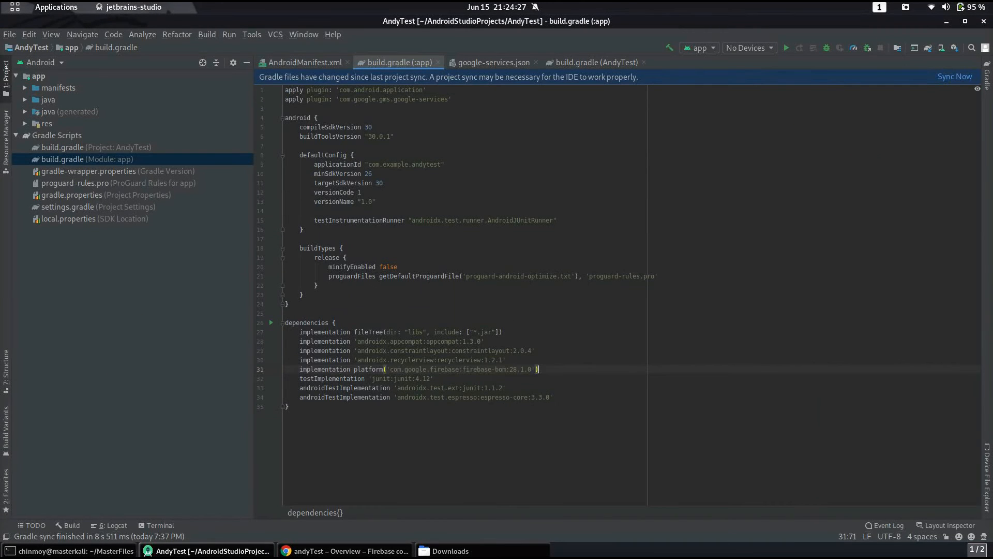
Step: Copy the implementation 'com.google.firebase:firebase-analytics' line from the Firebase instructions to below the firebase-bom line in the app-level build.gradle
{"action": "key", "text": "alt+Tab"}
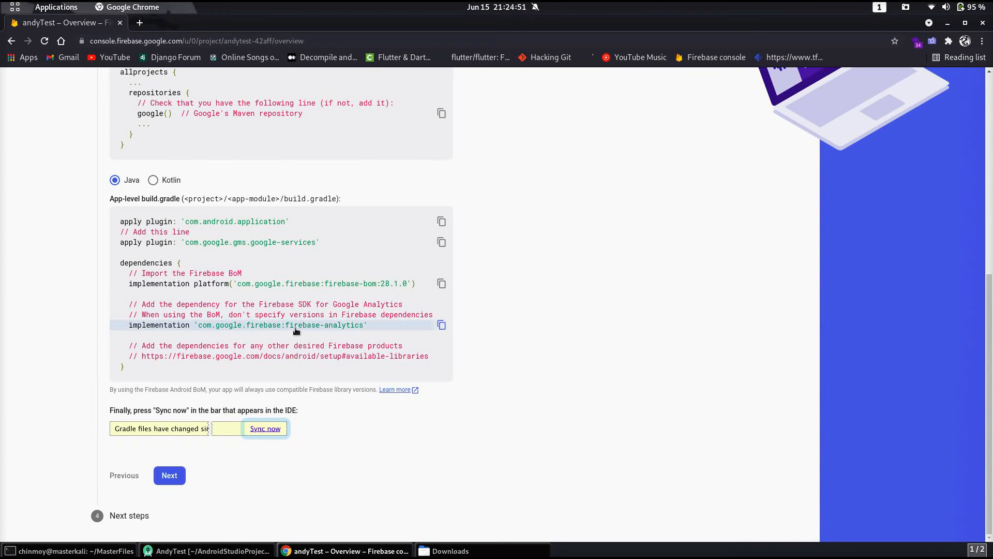
{"action": "left_click", "coordinate": [442, 329]}
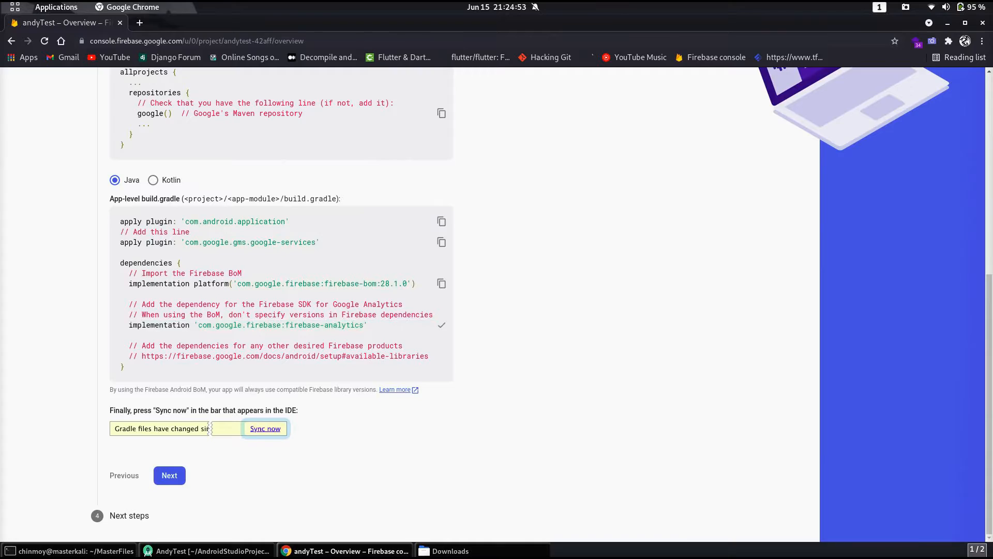
{"action": "key", "text": "alt+Tab"}
{"action": "key", "text": "Return"}
{"action": "key", "text": "ctrl+v"}
{"action": "key", "text": "alt+Tab"}
{"action": "key", "text": "alt+Tab"}
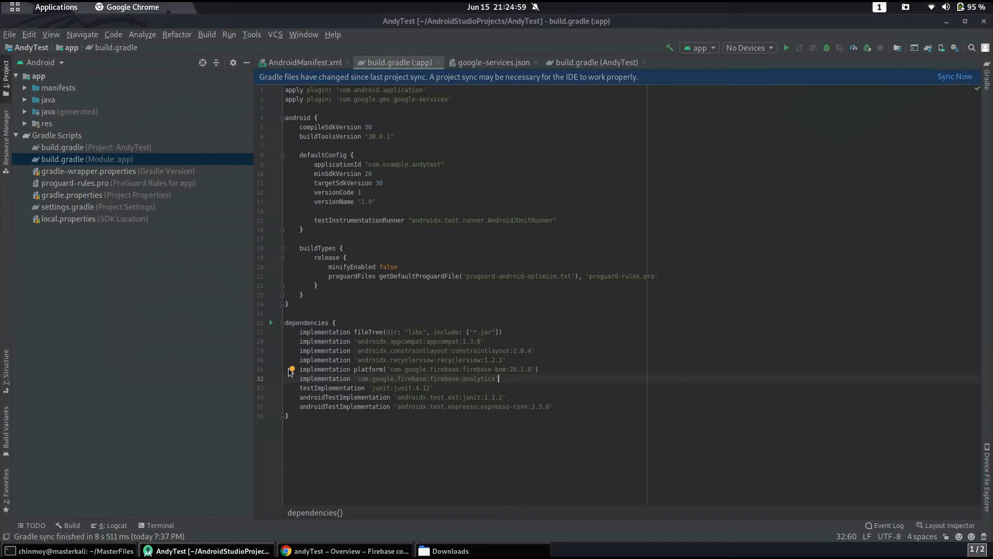
Step: Sync the Gradle project in Android Studio and complete the Firebase setup wizard in the browser, continuing to the andyTest console
{"action": "left_click", "coordinate": [948, 76]}
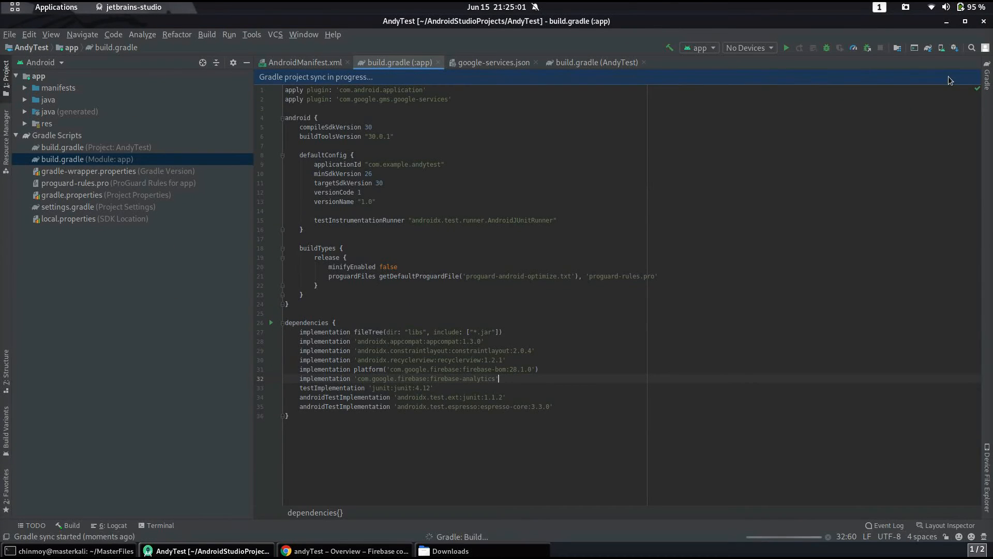
{"action": "key", "text": "alt+Tab"}
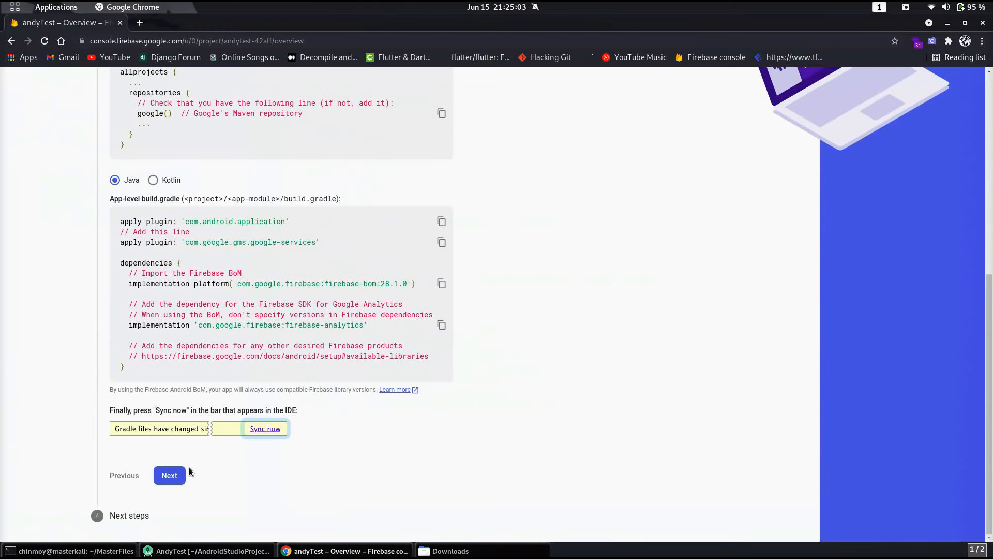
{"action": "left_click", "coordinate": [170, 474]}
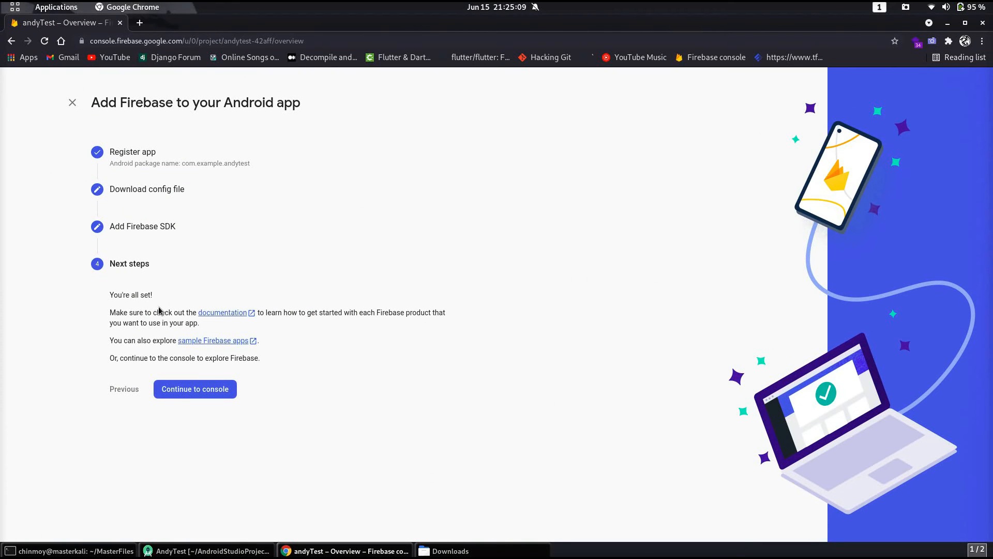
{"action": "key", "text": "alt+Tab"}
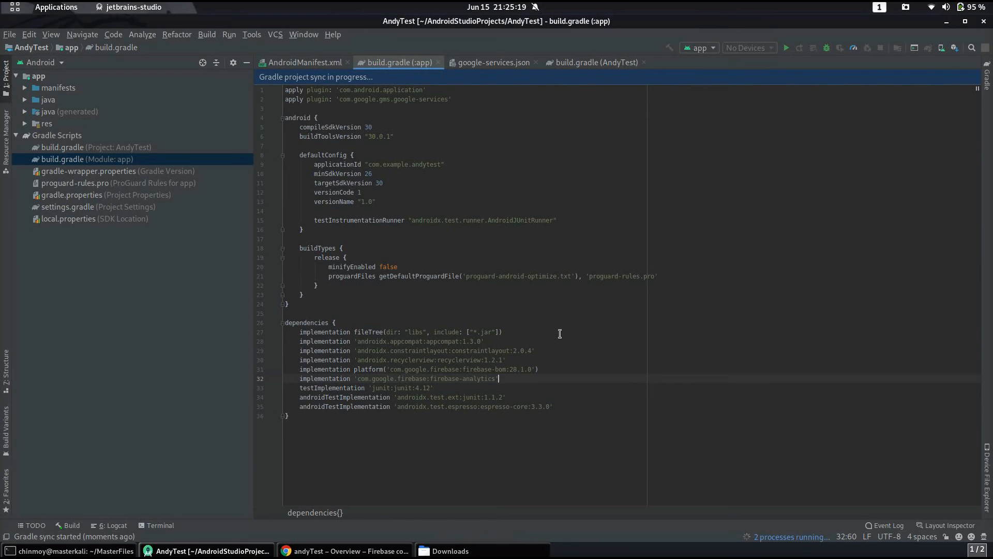
{"action": "key", "text": "alt+Tab"}
{"action": "left_click", "coordinate": [192, 394]}
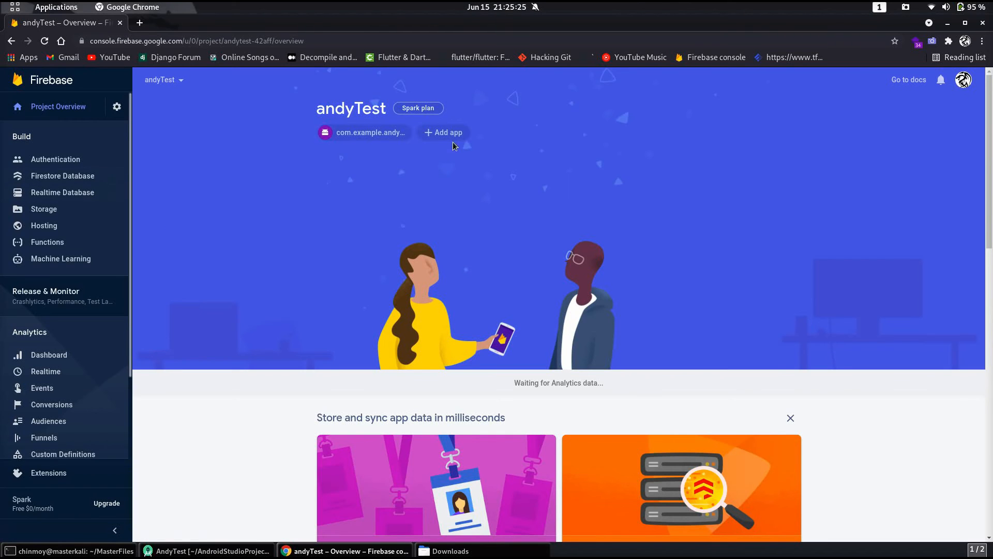
Step: Open the Firebase documentation from the andyTest console and go to its Build section
{"action": "left_click", "coordinate": [903, 88]}
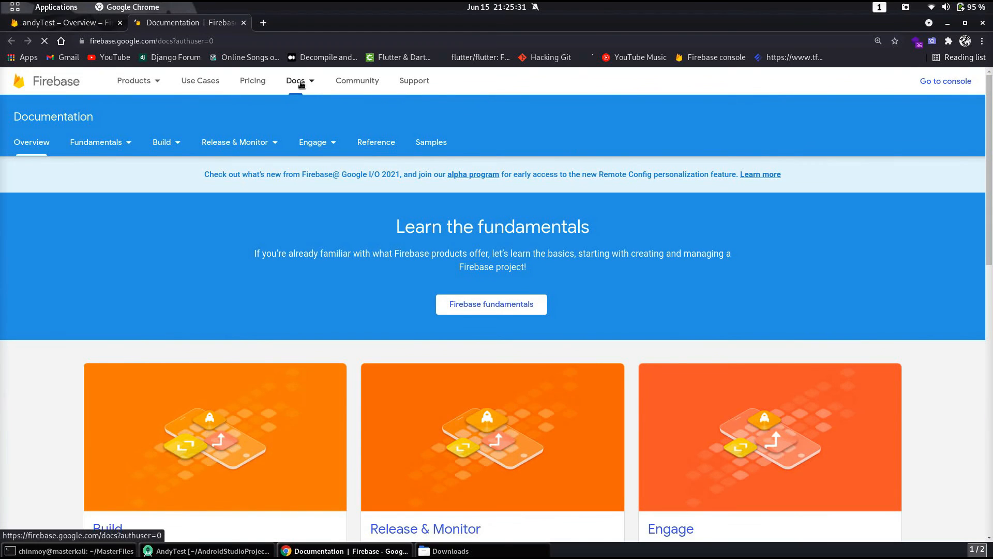
{"action": "mouse_move", "coordinate": [298, 82]}
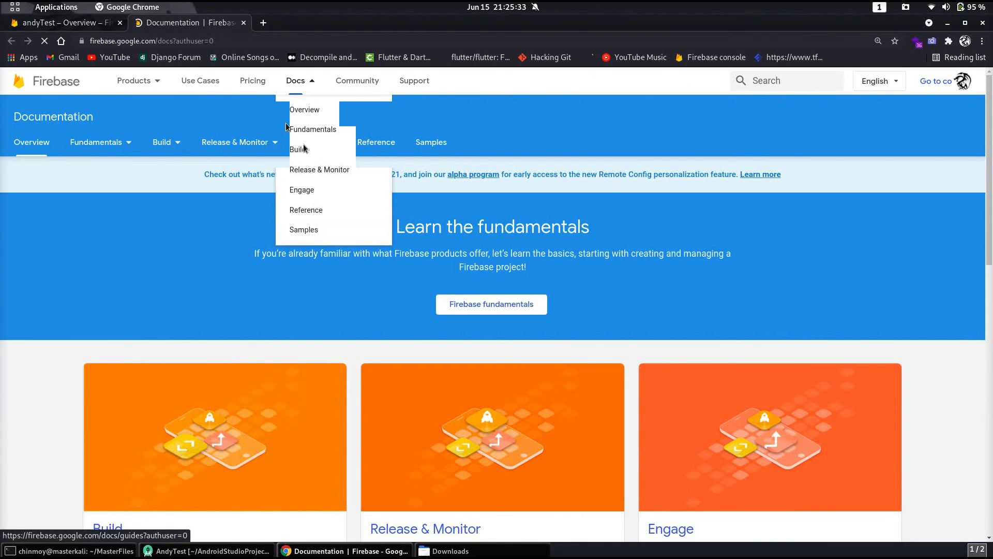
{"action": "left_click", "coordinate": [304, 149]}
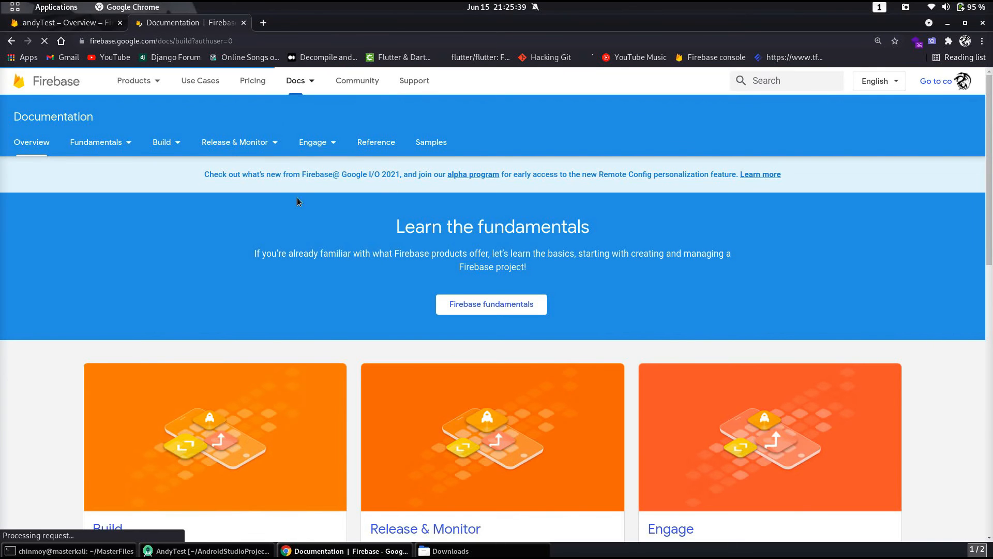
Step: Switch to Android Studio and check the Gradle sync status with the app-level build.gradle in view
{"action": "left_click", "coordinate": [207, 551]}
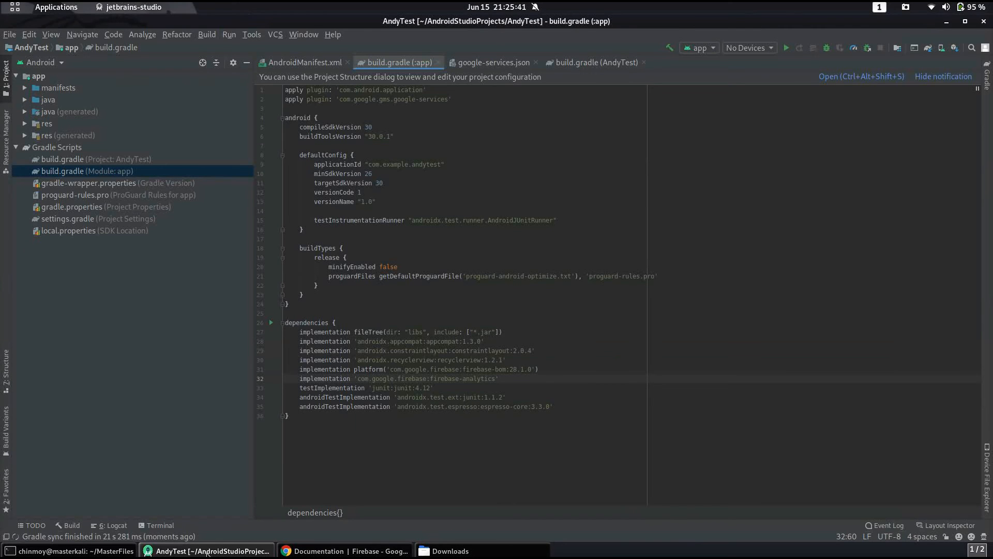
{"action": "left_click", "coordinate": [784, 198]}
{"action": "left_click", "coordinate": [739, 175]}
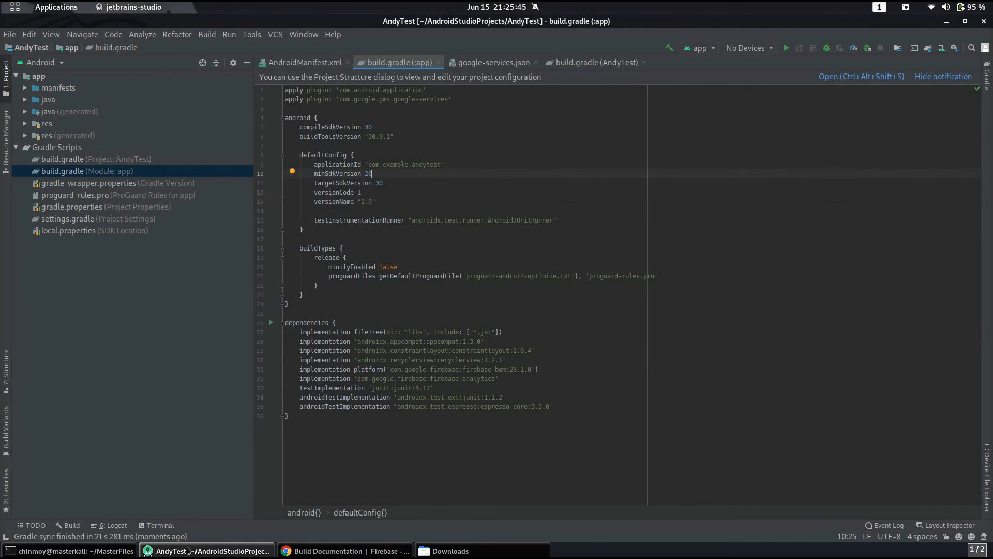
Step: Return to the browser and open the Cloud Firestore Get started guide from the Build documentation
{"action": "left_click", "coordinate": [344, 551]}
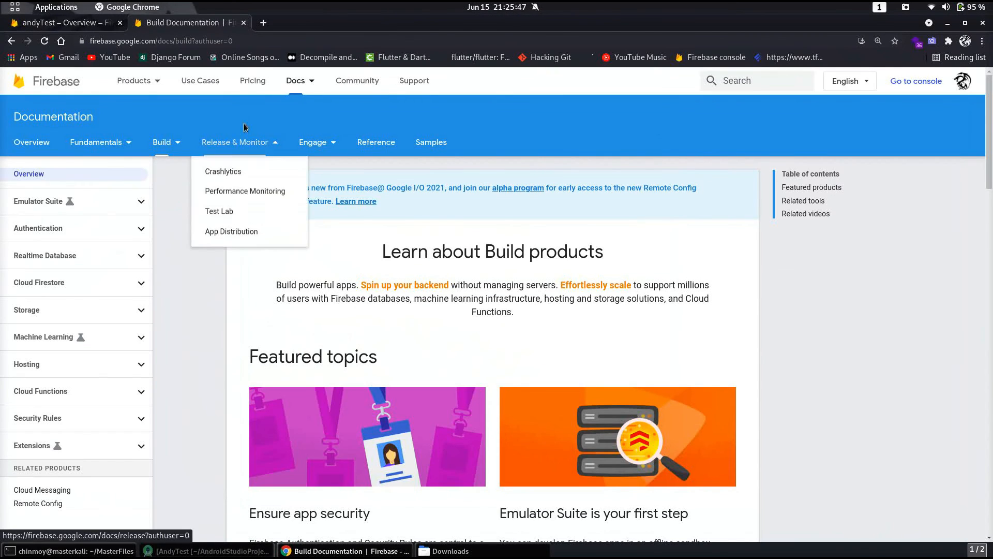
{"action": "scroll", "coordinate": [68, 278], "scroll_direction": "down", "scroll_amount": 1}
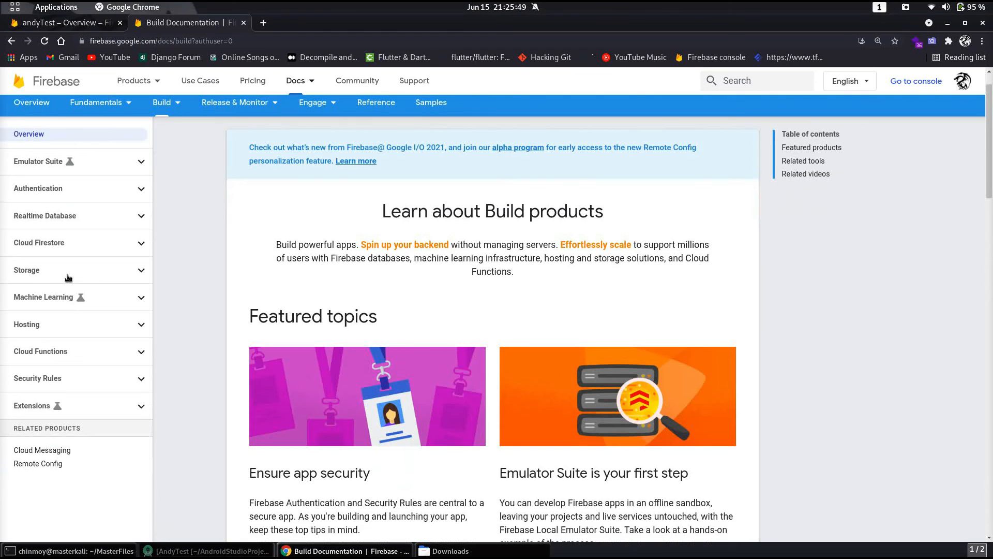
{"action": "scroll", "coordinate": [68, 278], "scroll_direction": "down", "scroll_amount": 1}
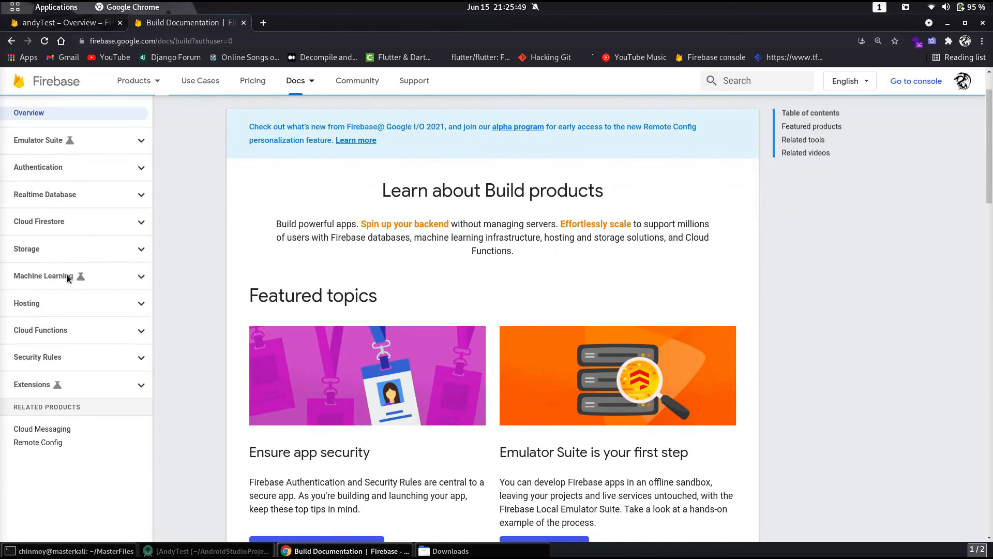
{"action": "left_click", "coordinate": [41, 224]}
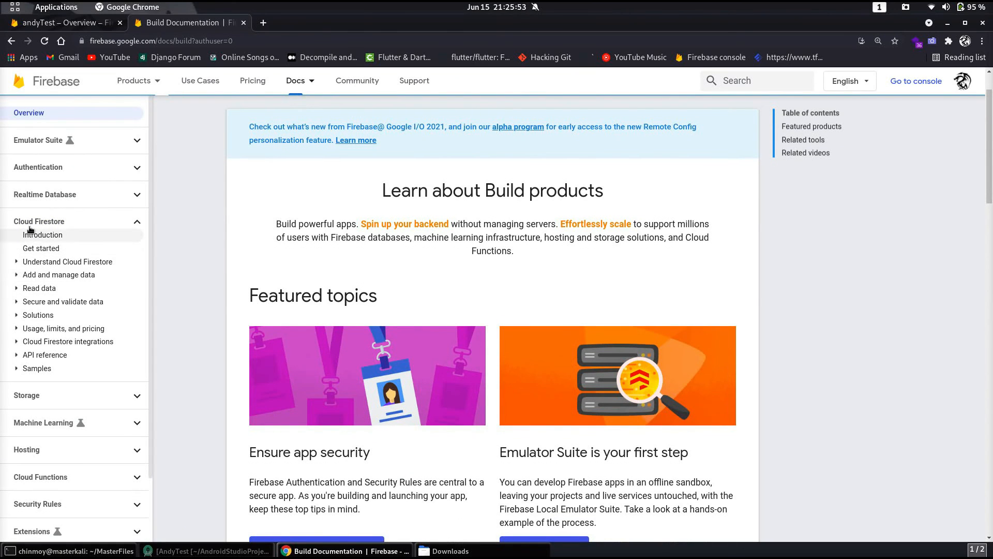
{"action": "left_click", "coordinate": [37, 254]}
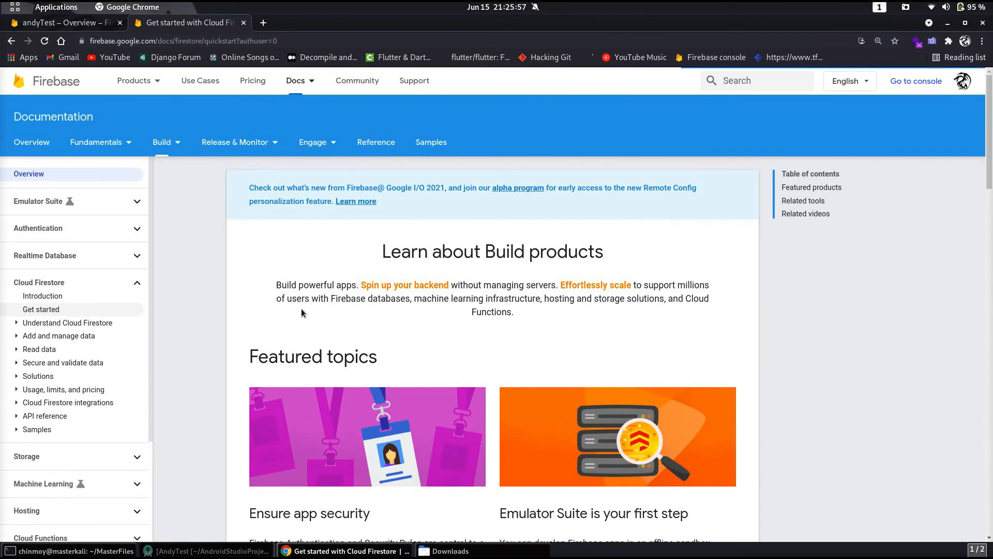
Step: Examine the 'com.google.firebase:firebase-firestore' implementation line in the guide's Java Android development environment setup
{"action": "scroll", "coordinate": [302, 308], "scroll_direction": "down", "scroll_amount": 15}
{"action": "scroll", "coordinate": [301, 309], "scroll_direction": "down", "scroll_amount": 2}
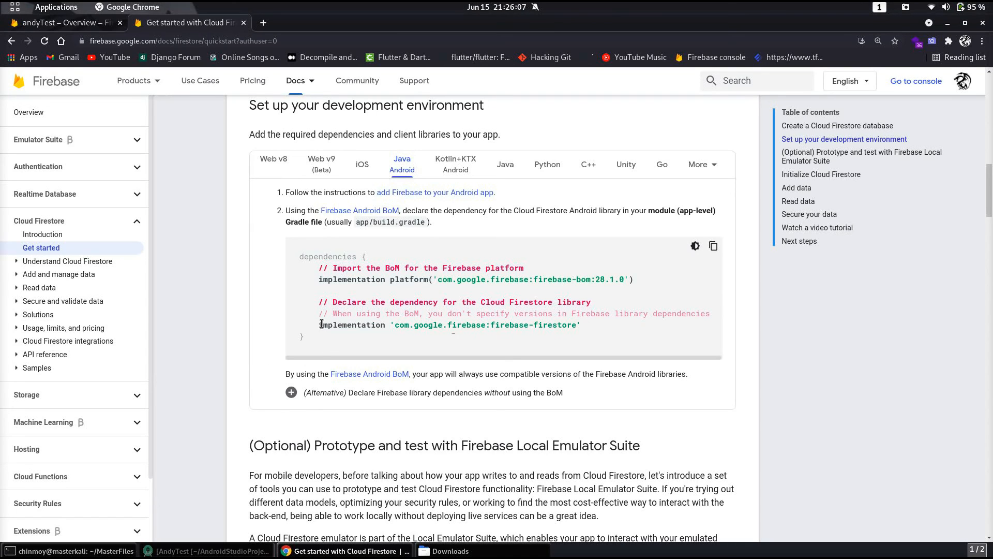
{"action": "left_click_drag", "start_coordinate": [330, 326], "coordinate": [579, 326]}
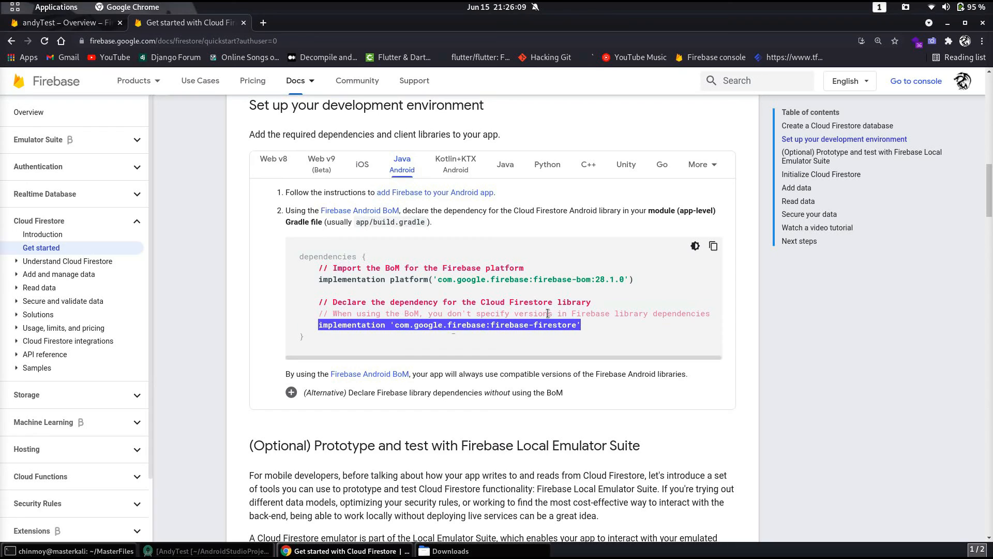
{"action": "left_click", "coordinate": [407, 322]}
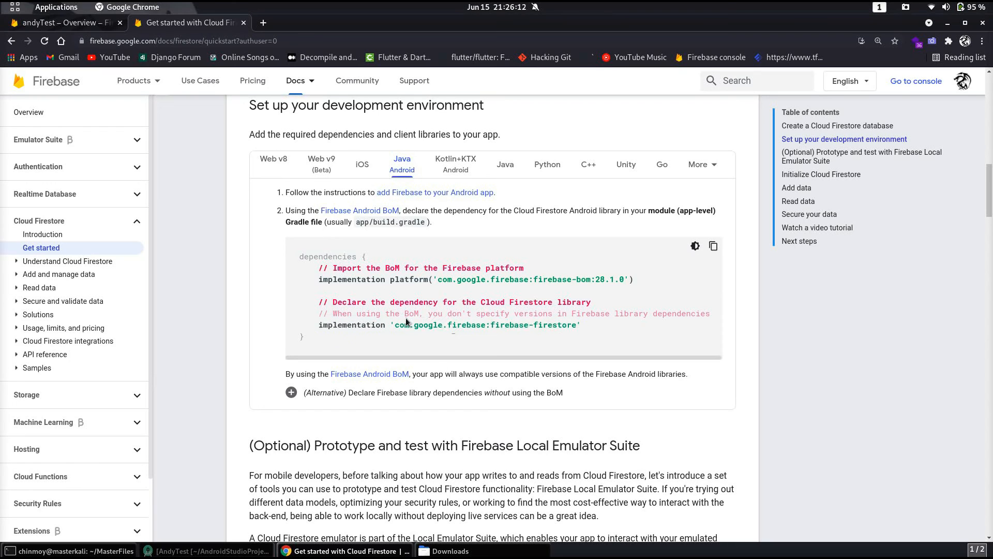